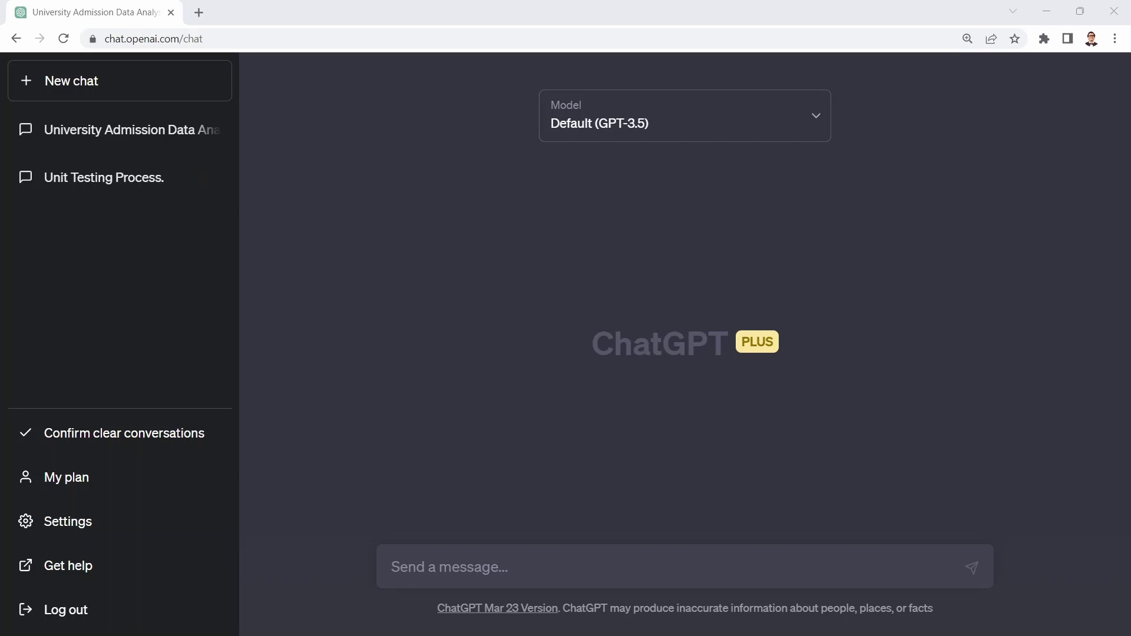
Ask ChatGPT what code documentation is and read its three-paragraph internal vs. external explanation.
click(421, 560)
text(What is code documentation?)
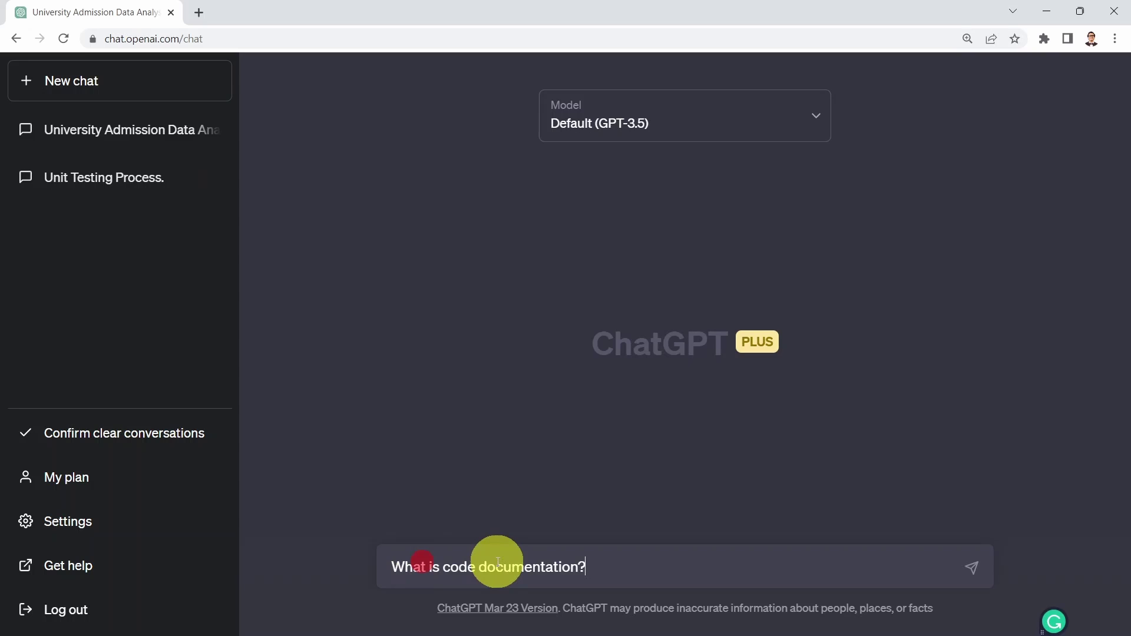
key(Return)
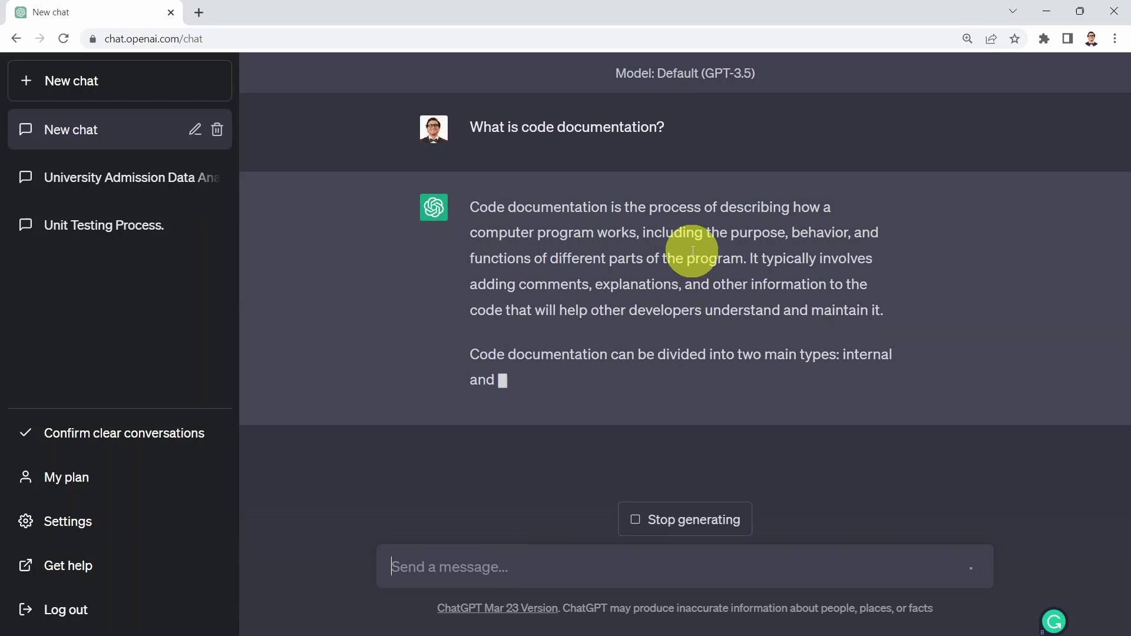
scroll(577, 238, up, 1)
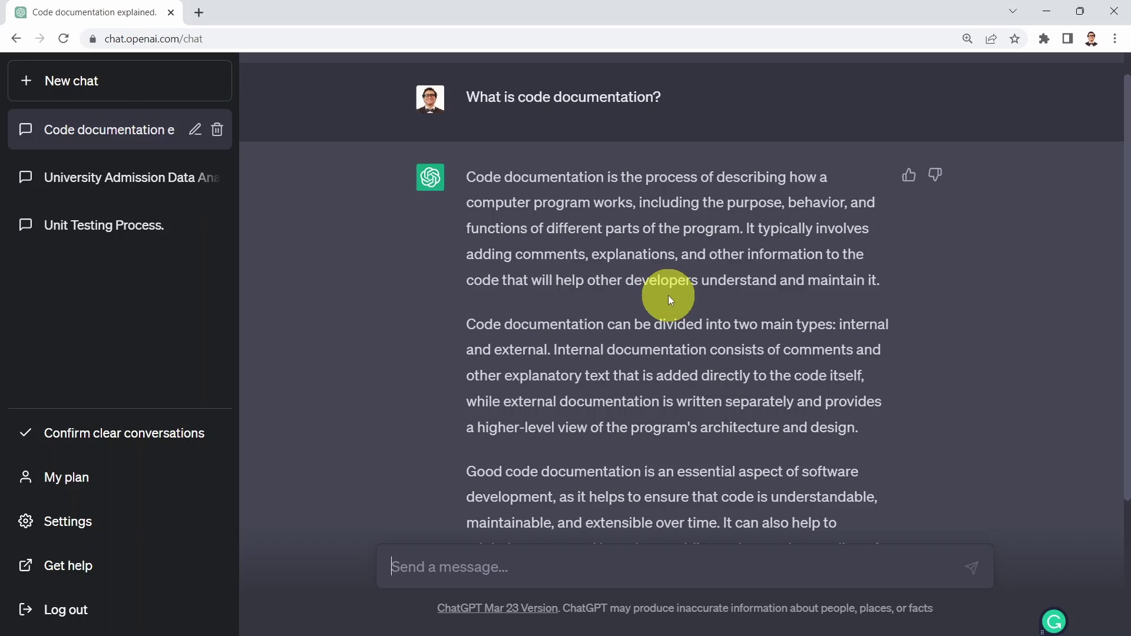
scroll(651, 281, down, 3)
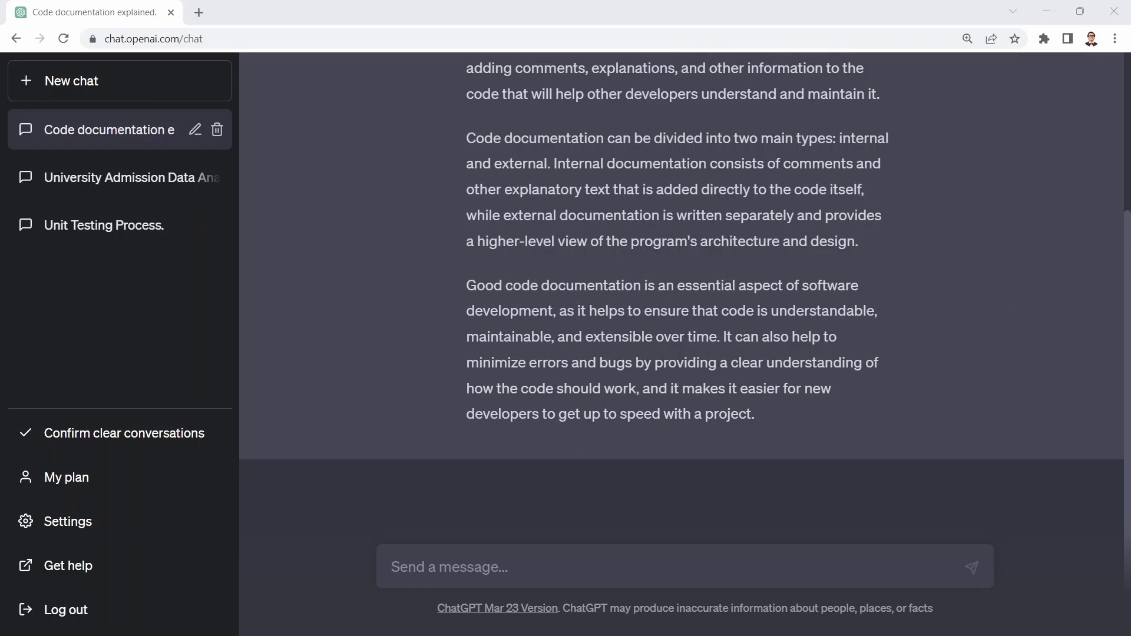
Ask 'What is docstrings?' and read the answer through to how help() displays docstrings.
click(480, 568)
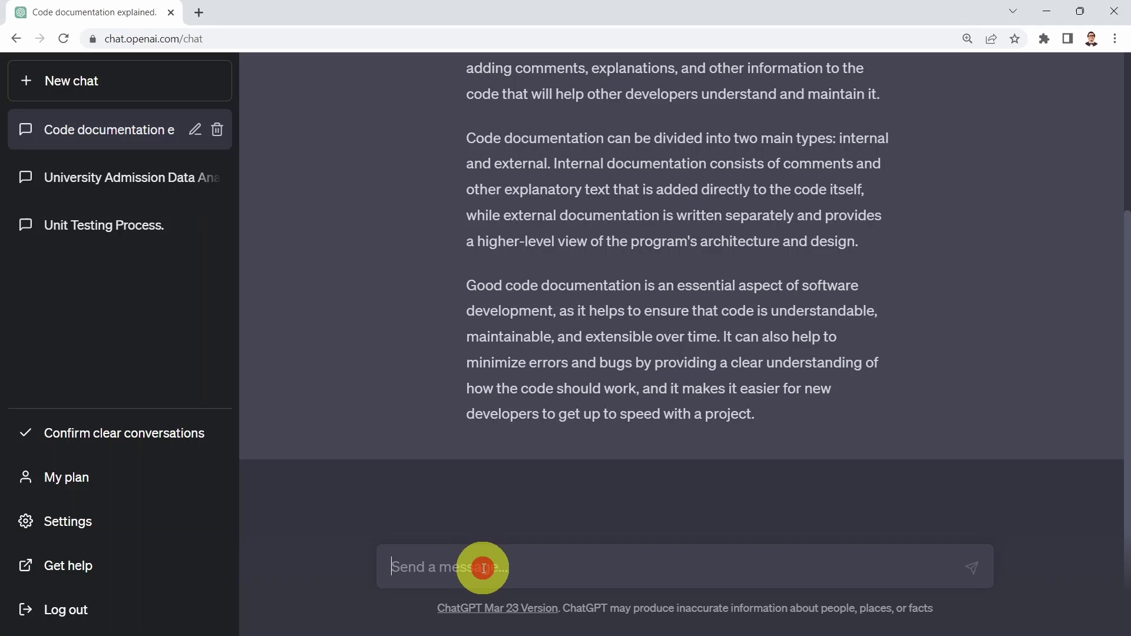
text(What is docstrings?)
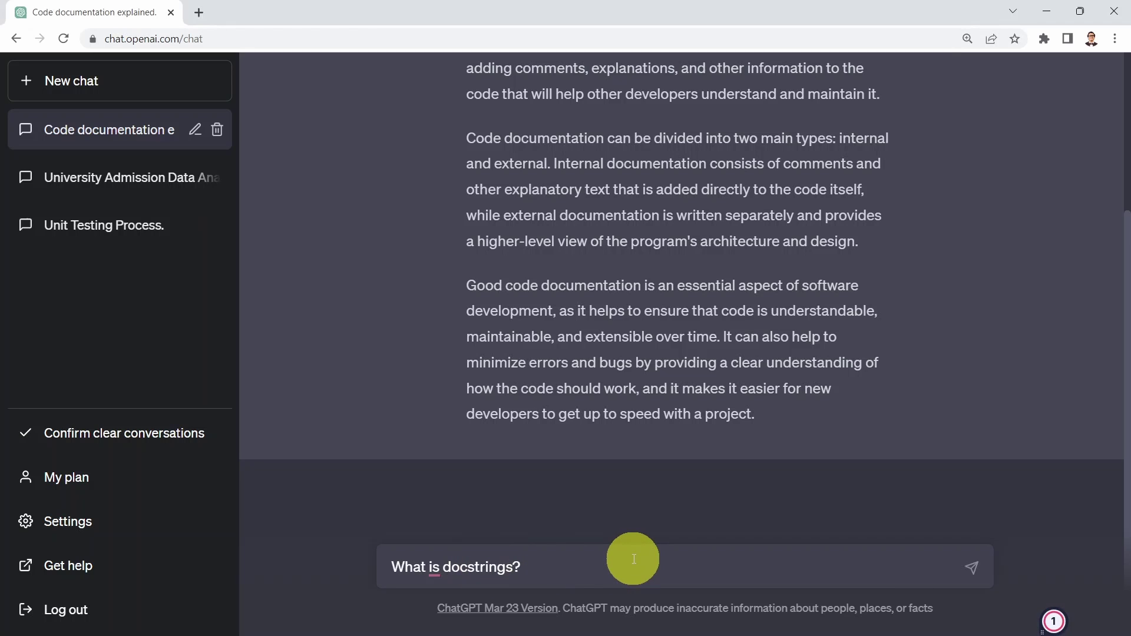
key(Return)
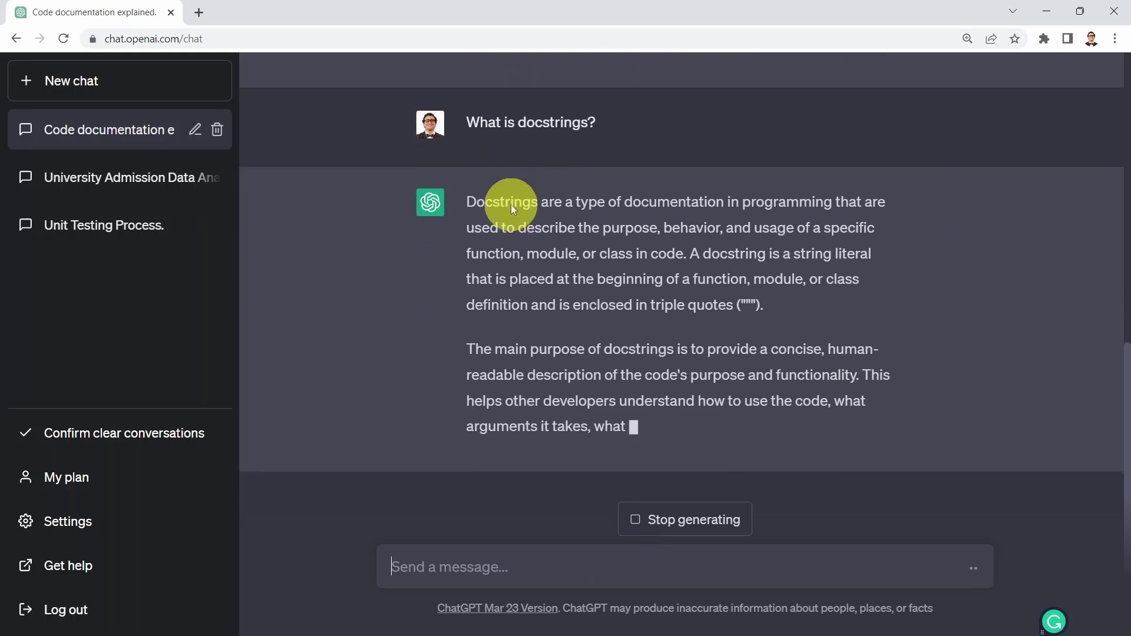
scroll(511, 203, up, 2)
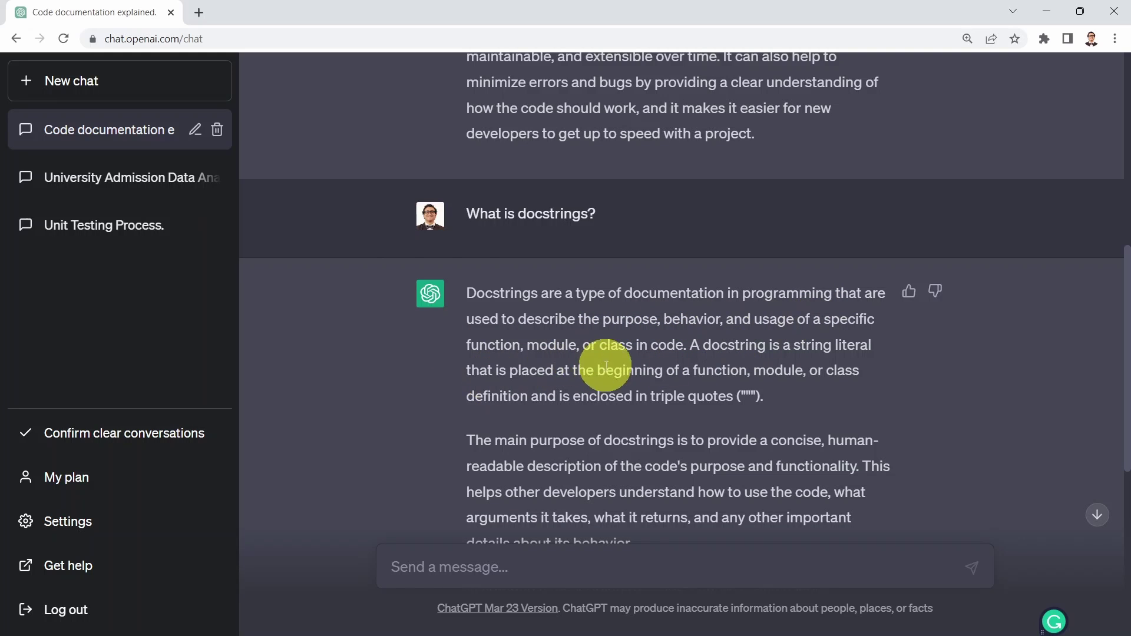
scroll(636, 336, down, 1)
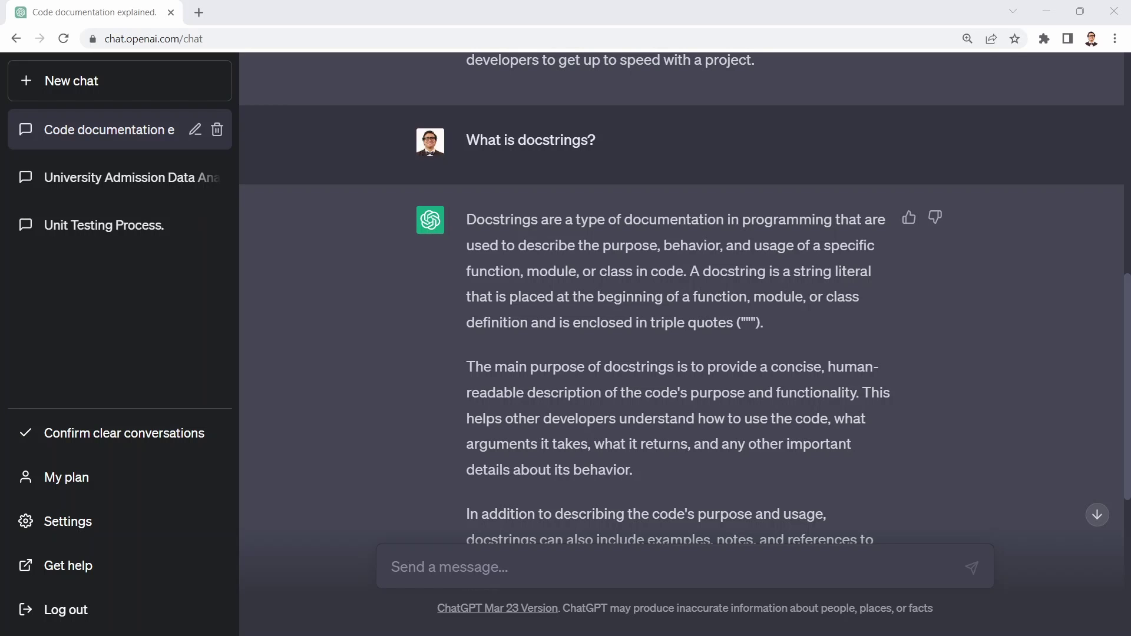
scroll(530, 488, down, 6)
Ask whether the pasted my_sum snippet has docstrings and read the reply with its Args/Returns example.
click(464, 569)
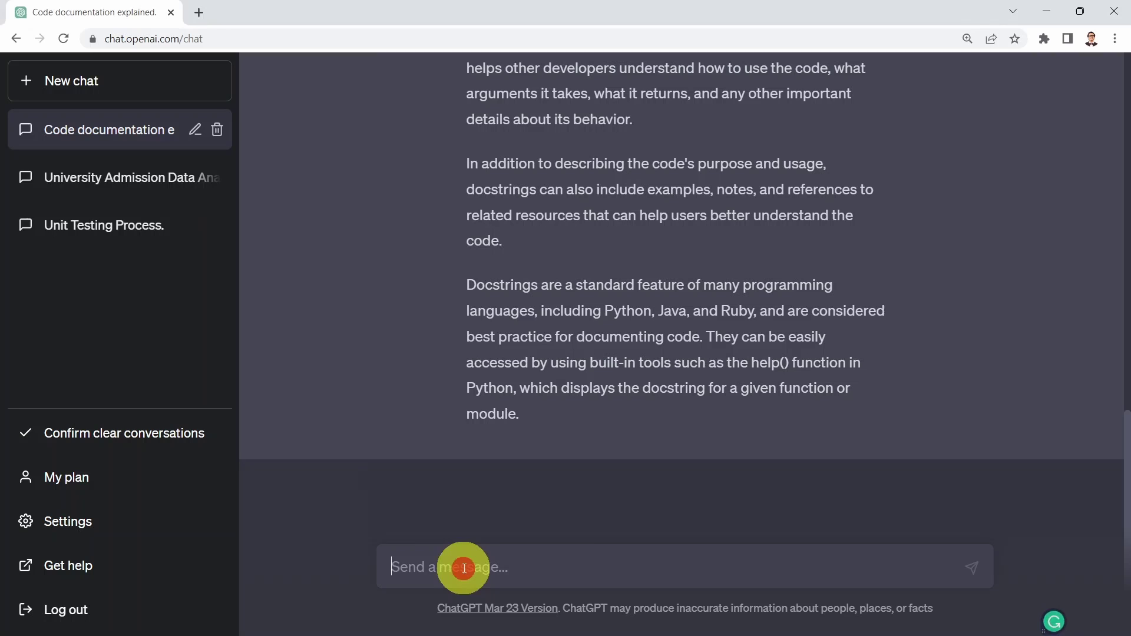
text(Does this code have docstrings? def my_sum(x, y):     z = x + y     return z my_sum(5, 10))
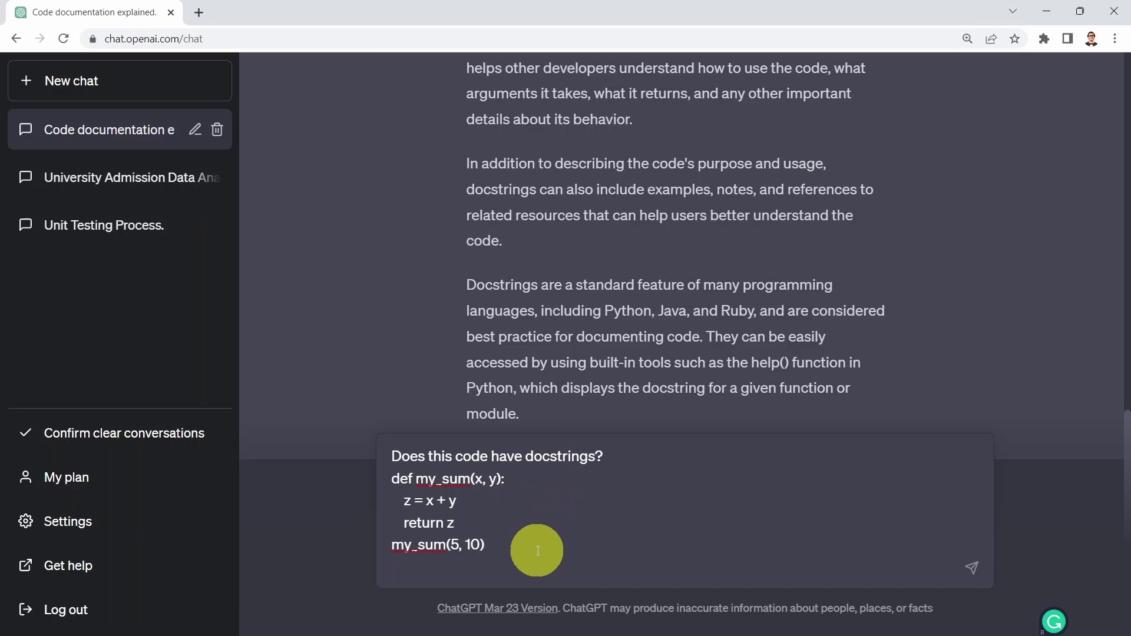
key(Return)
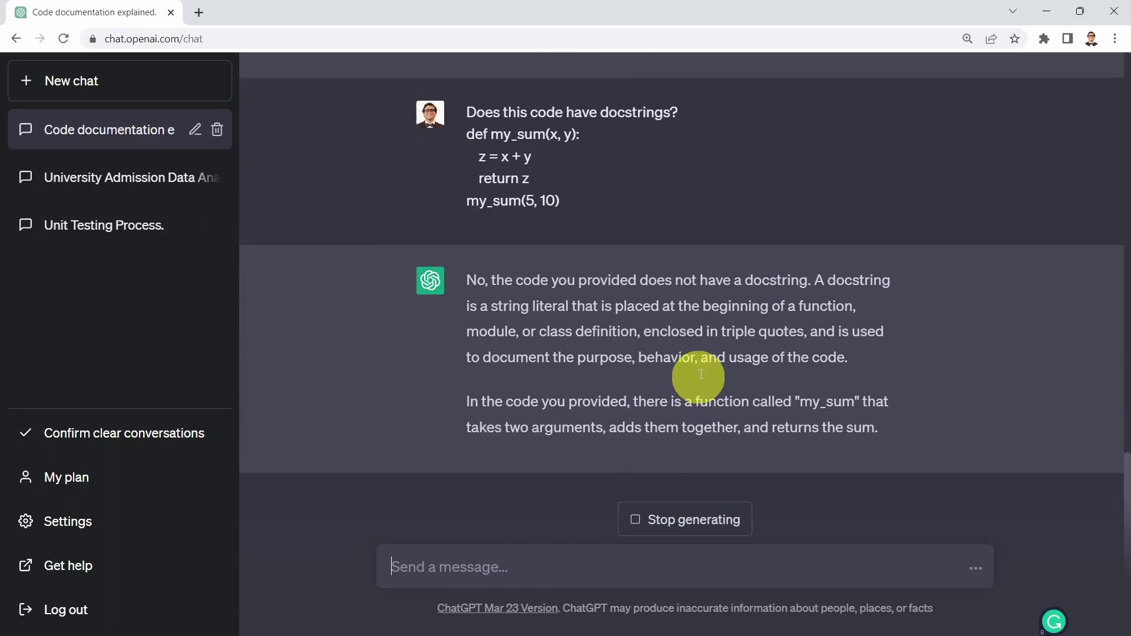
scroll(809, 186, up, 3)
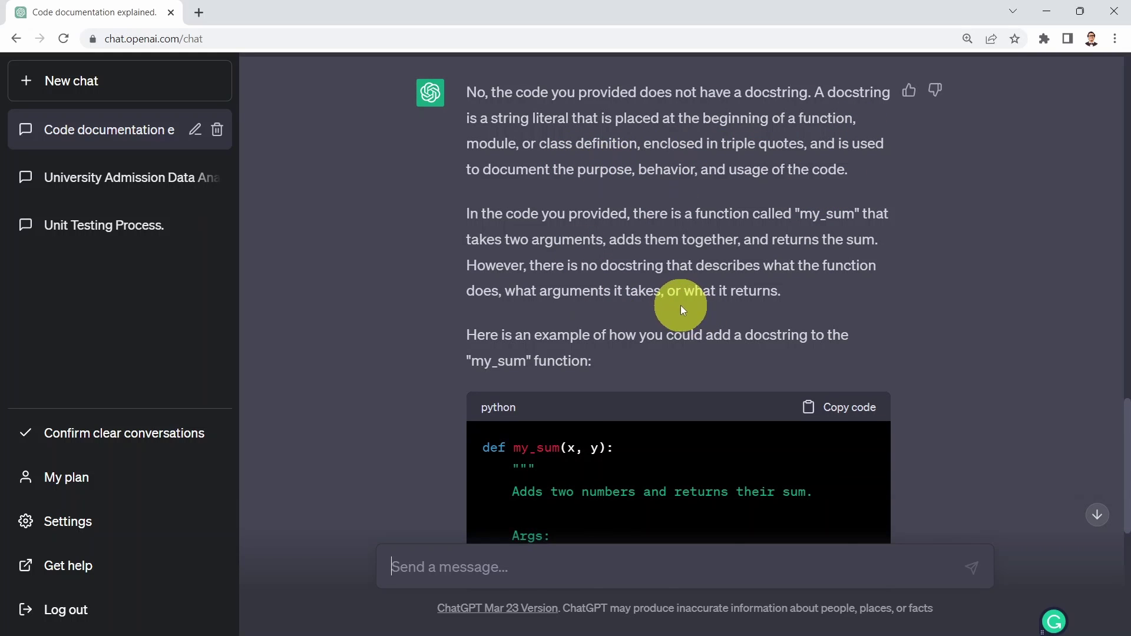
scroll(680, 305, down, 1)
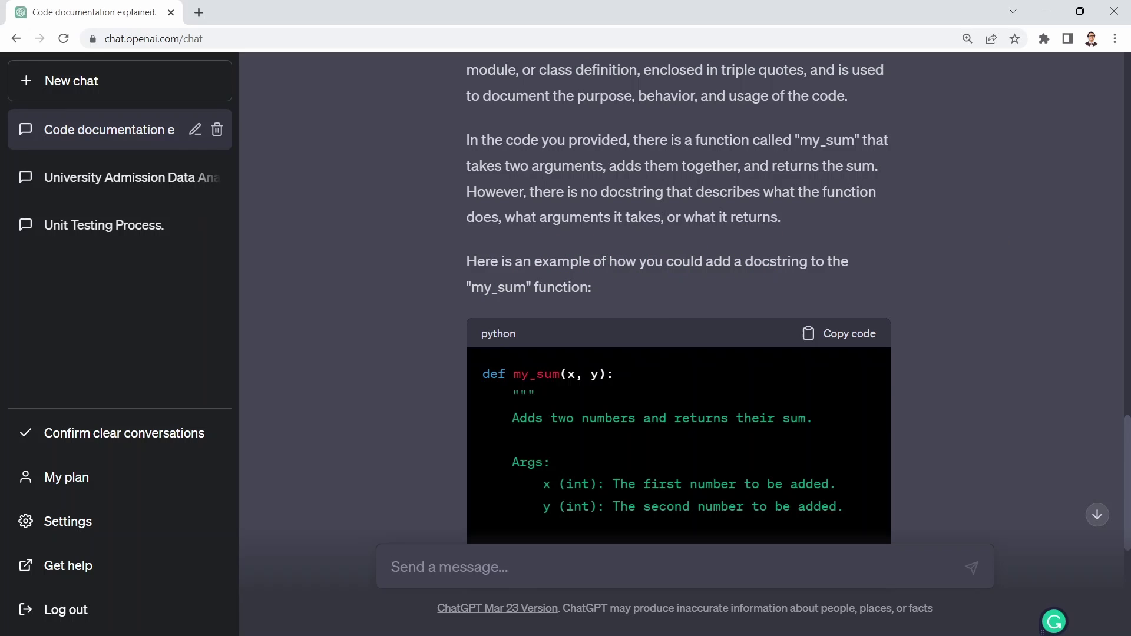
scroll(618, 372, down, 5)
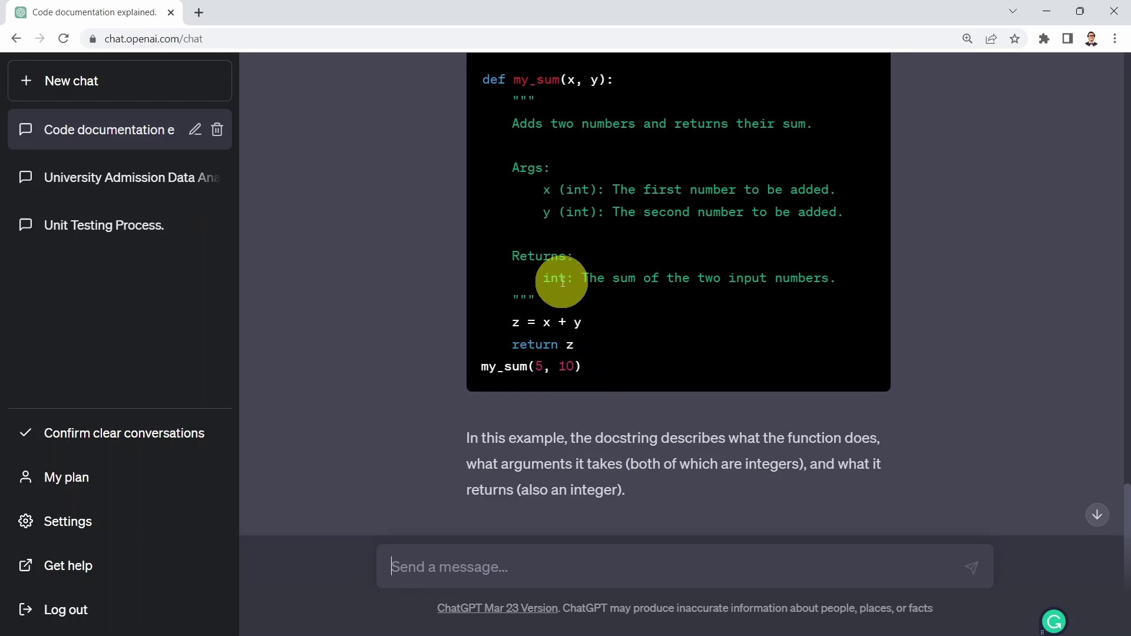
scroll(530, 165, up, 1)
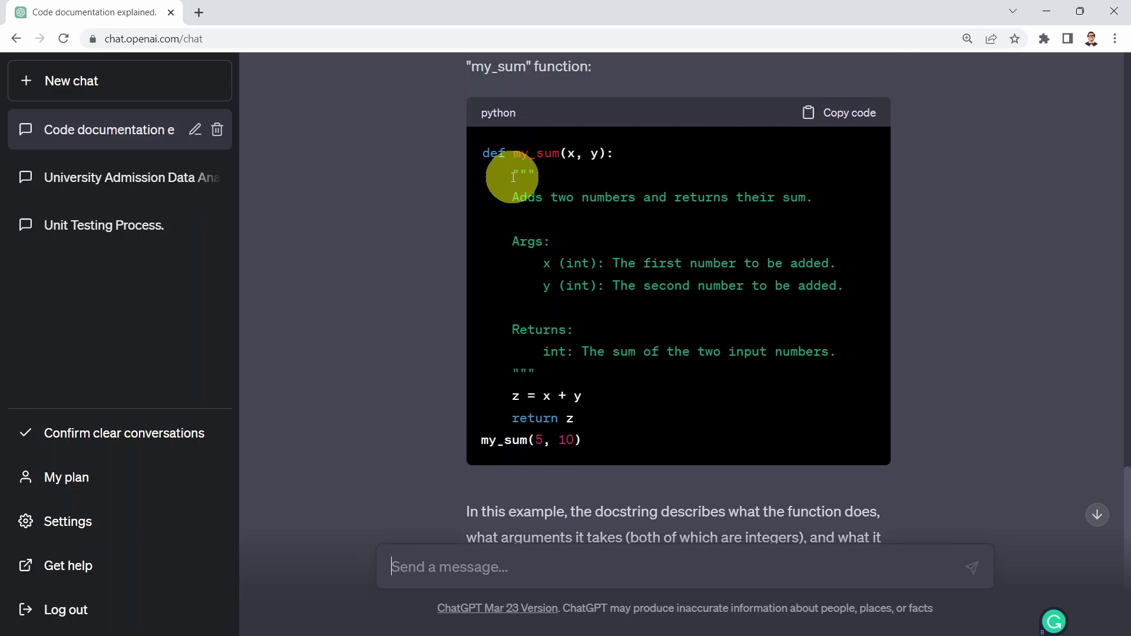
drag(513, 172, 638, 371)
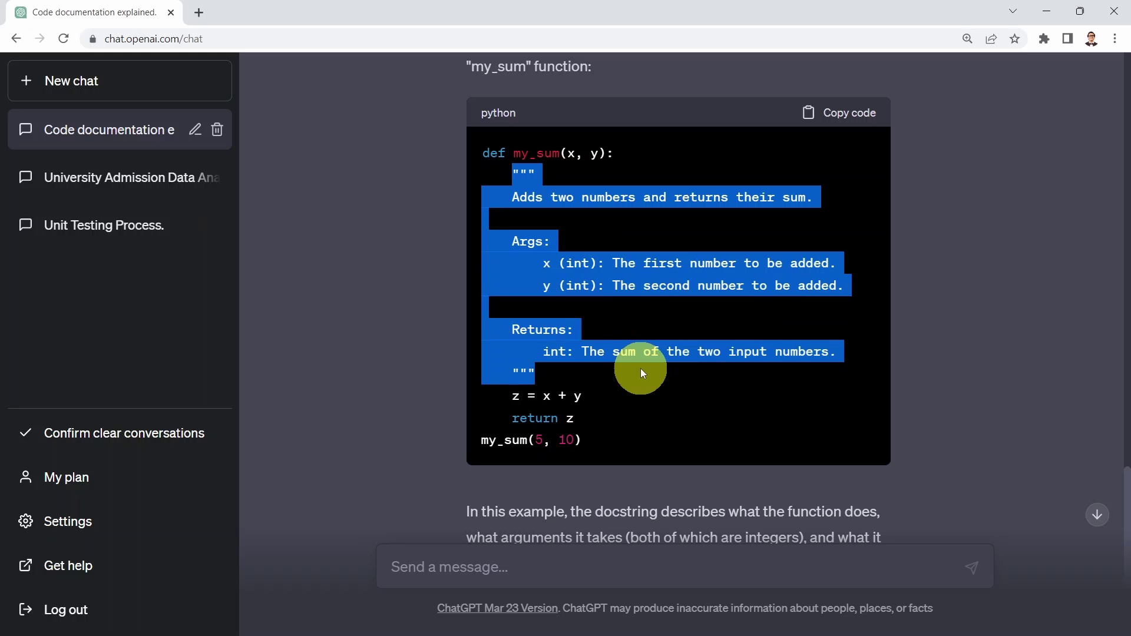
click(568, 349)
drag(510, 176, 537, 180)
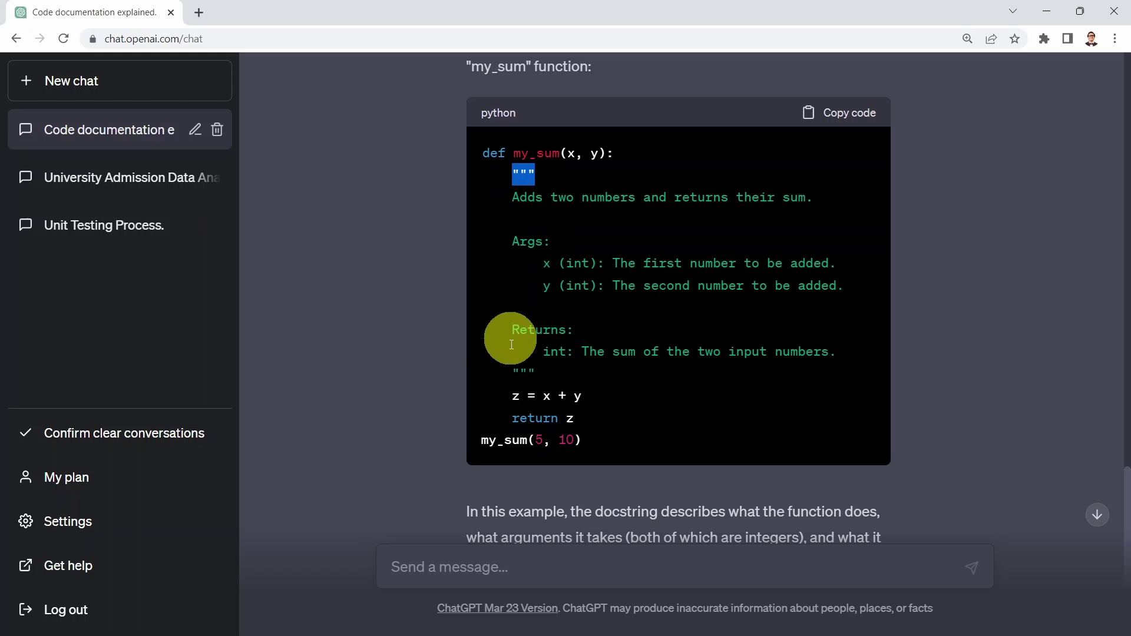
drag(510, 373, 542, 376)
click(599, 241)
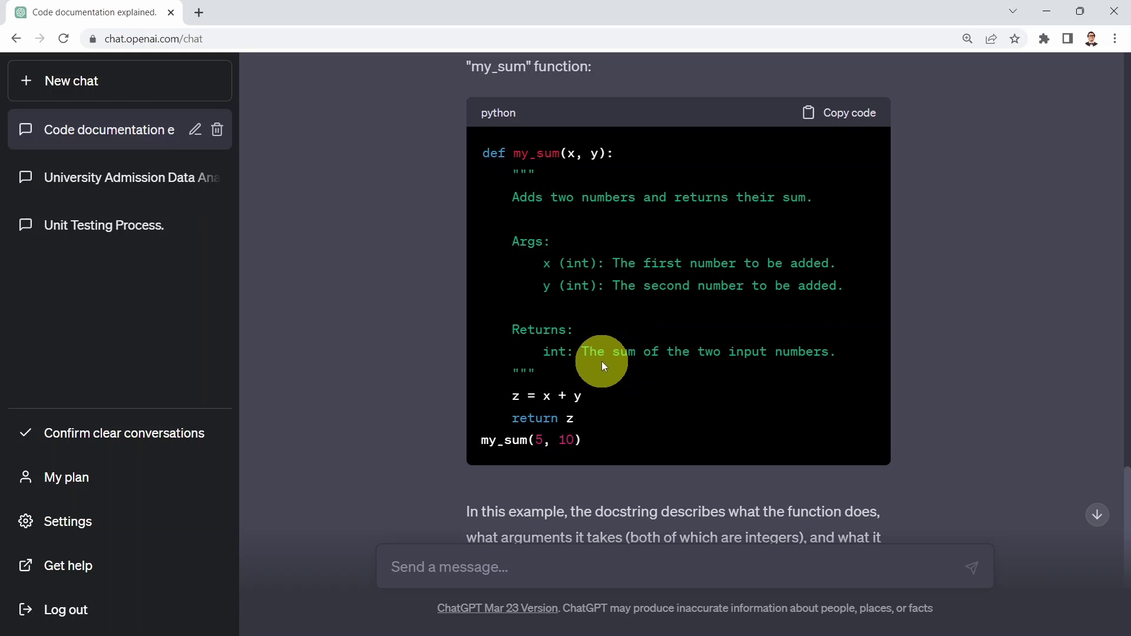
scroll(588, 360, down, 3)
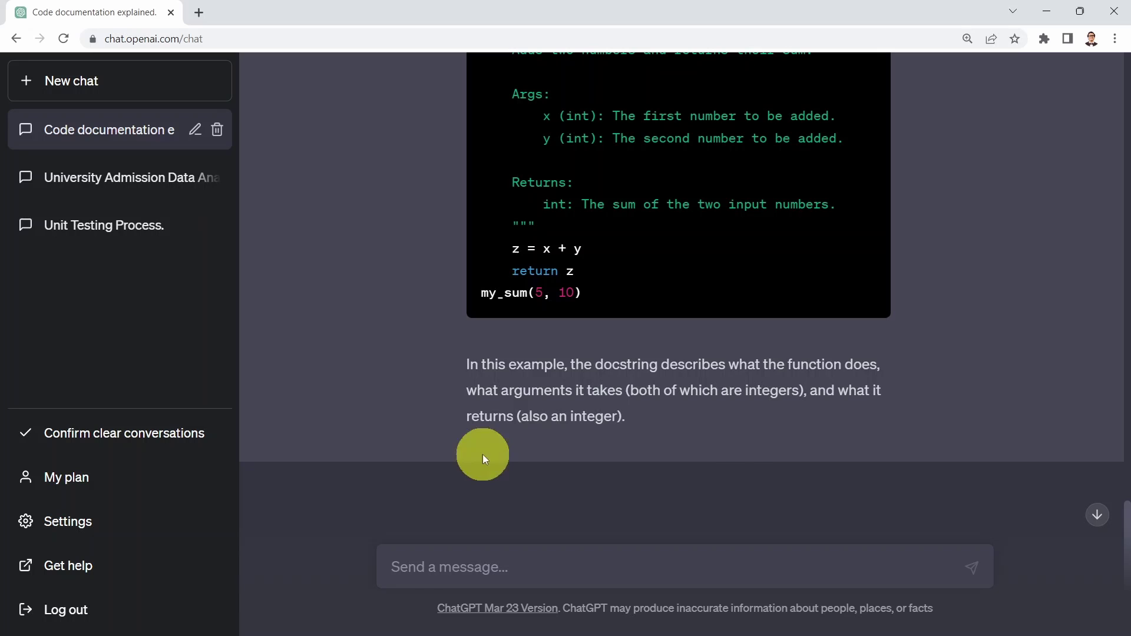
scroll(552, 353, up, 4)
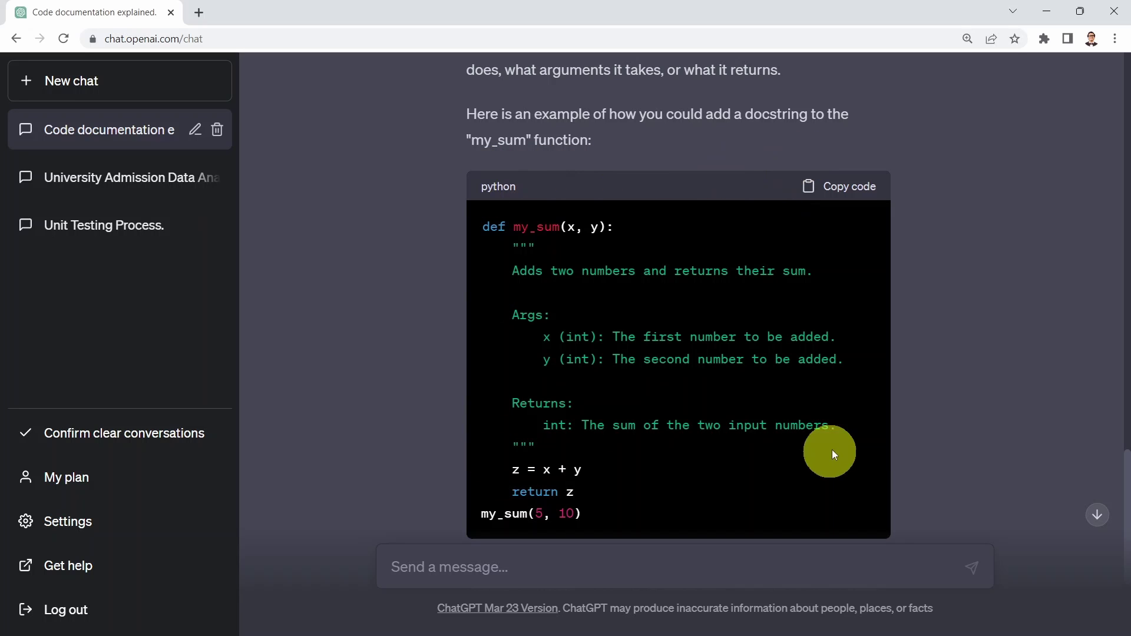
scroll(784, 197, up, 5)
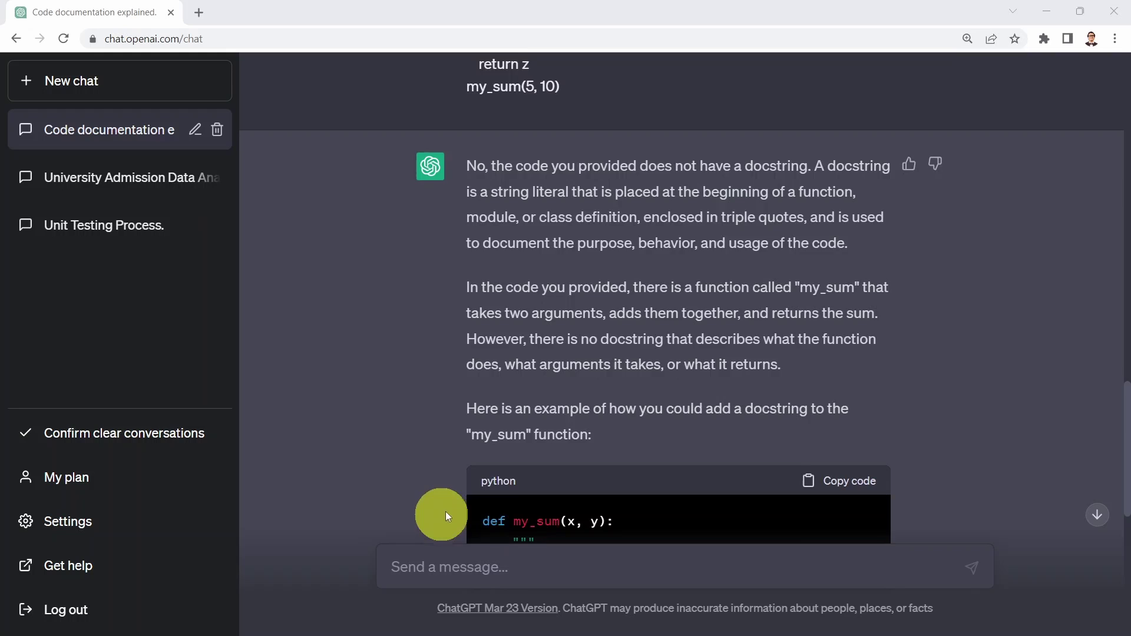
Ask ChatGPT to document my_sum and review the version with Parameters, Returns and print(my_sum(5, 10)).
scroll(445, 513, down, 8)
click(481, 564)
text(Can you add documentation to the following code?  def my_sum(x, y):     z = x + y     return z my_sum(5, 10))
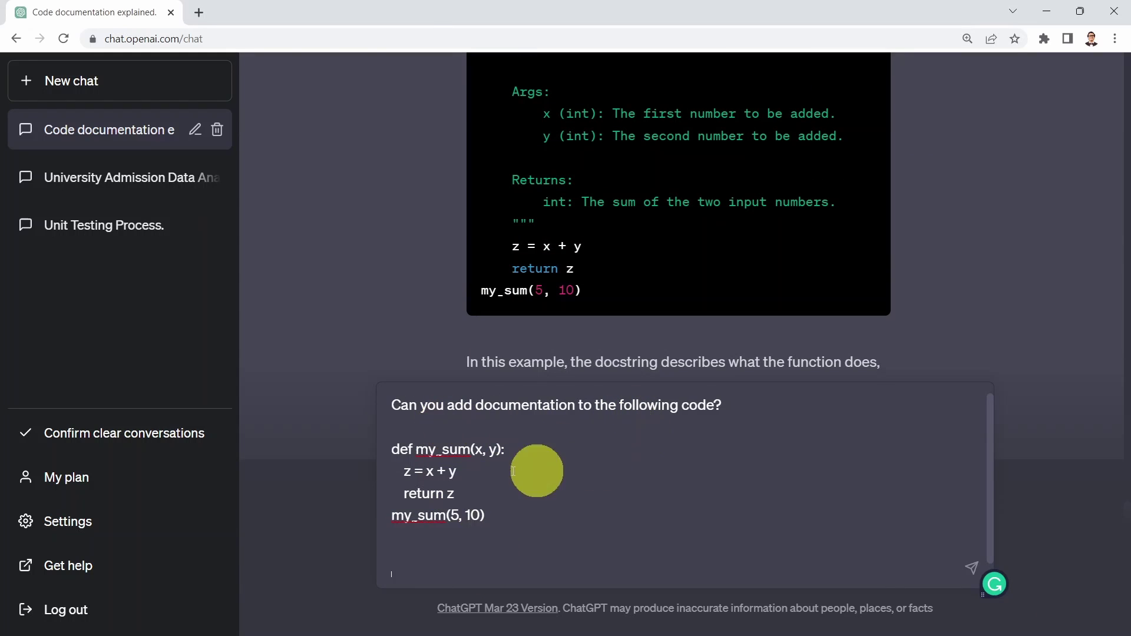
key(Return)
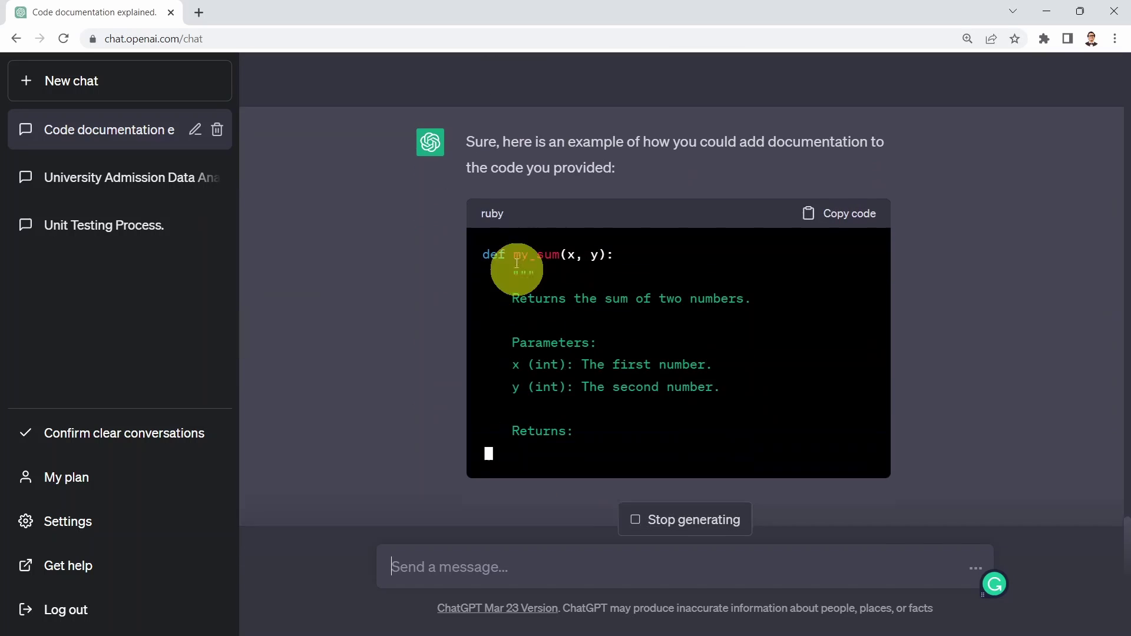
scroll(612, 203, up, 1)
scroll(707, 241, down, 2)
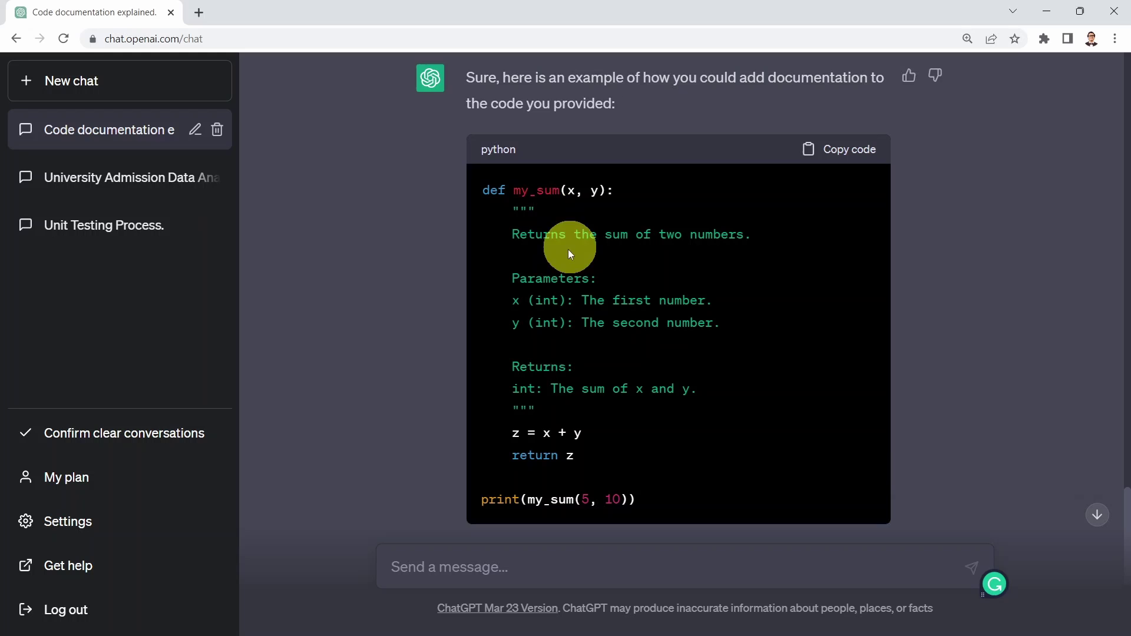
scroll(574, 400, down, 4)
scroll(574, 394, down, 2)
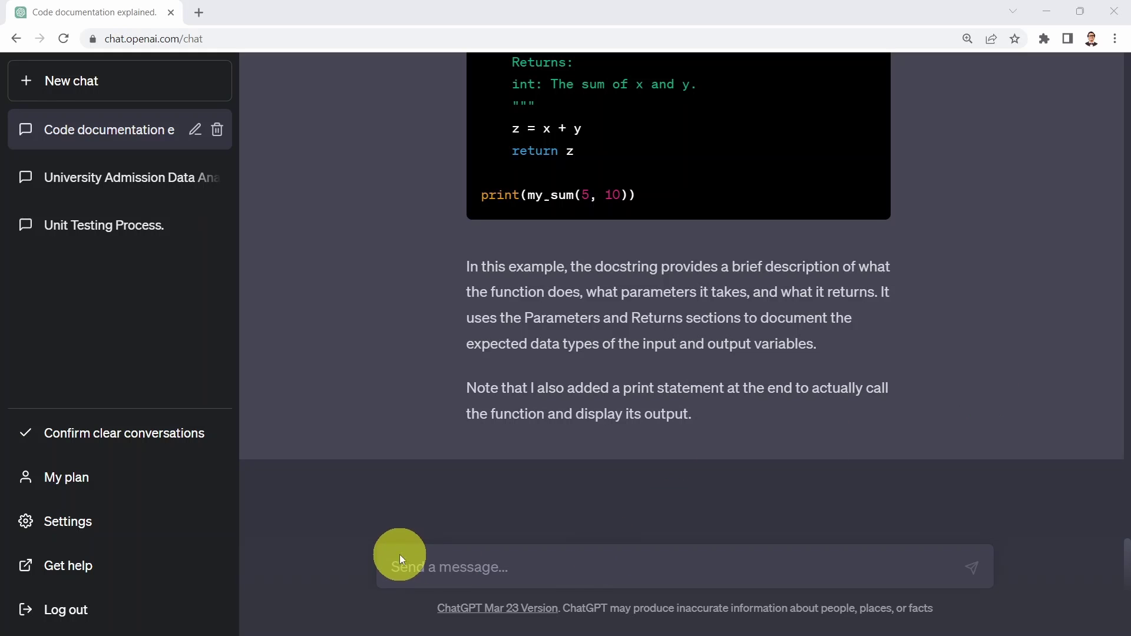
Ask ChatGPT to add inline comments to each line of the my_sum code.
click(422, 563)
text(Can you add comments to the following code? def my_sum(x, y):     z = x + y     return z my_sum(5, 10))
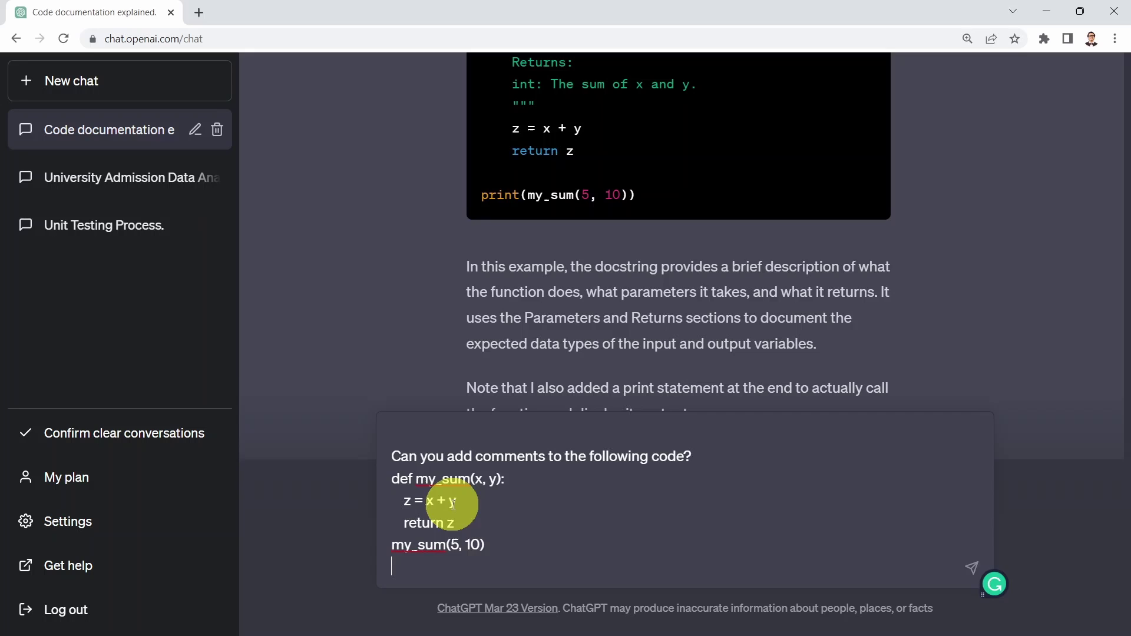
key(Return)
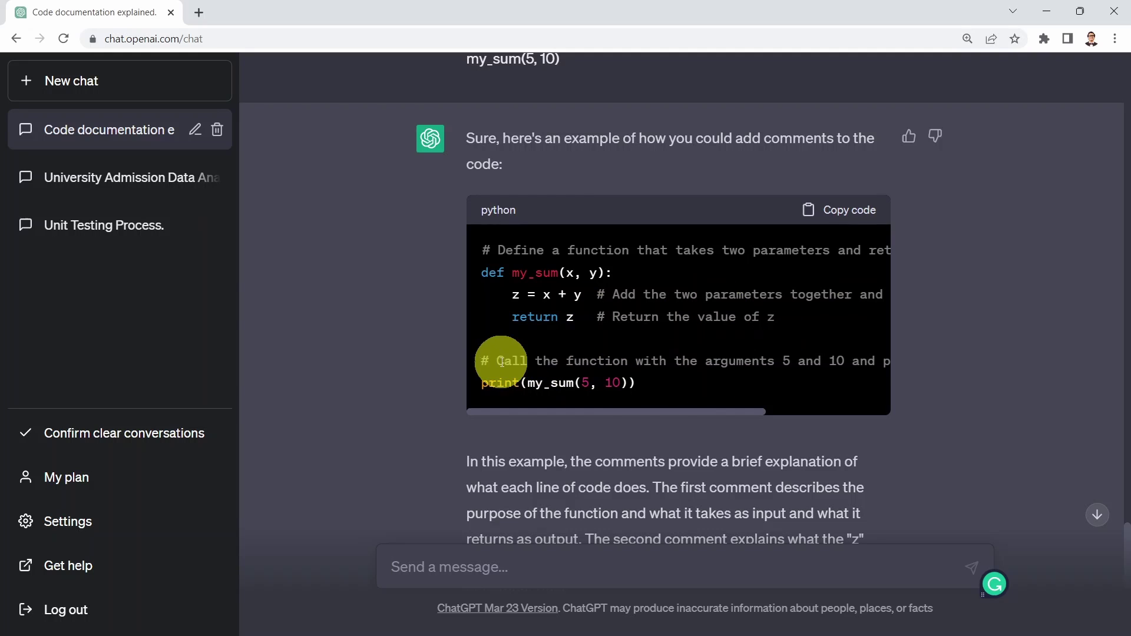
Return to the chat, scroll to the end of the commented reply and focus the message box.
key(alt+Tab)
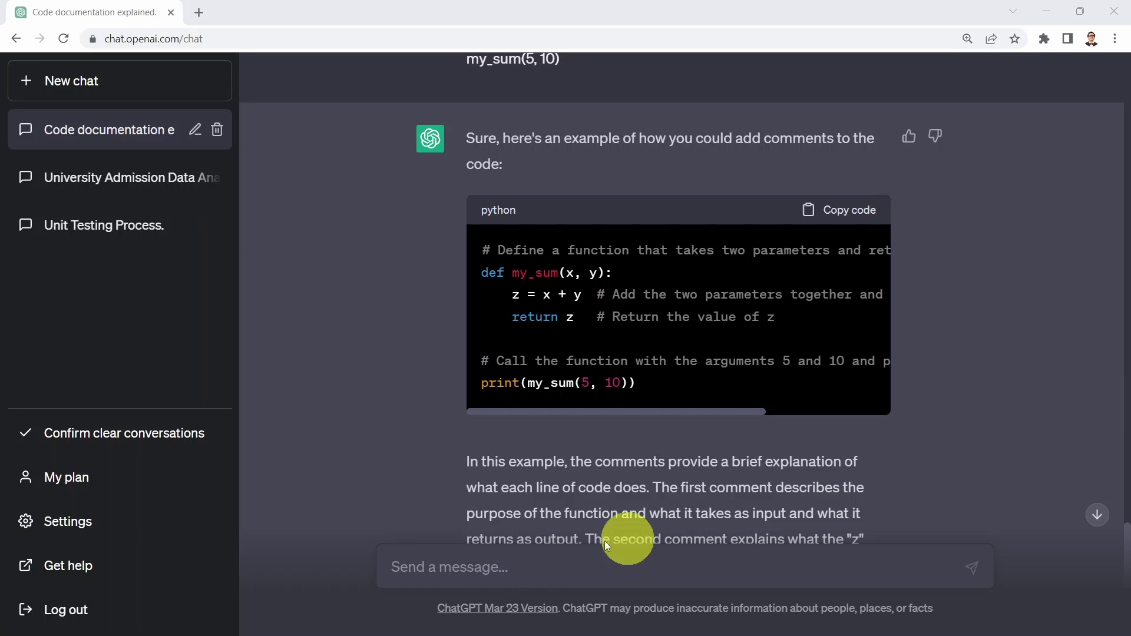
scroll(627, 538, down, 4)
click(449, 568)
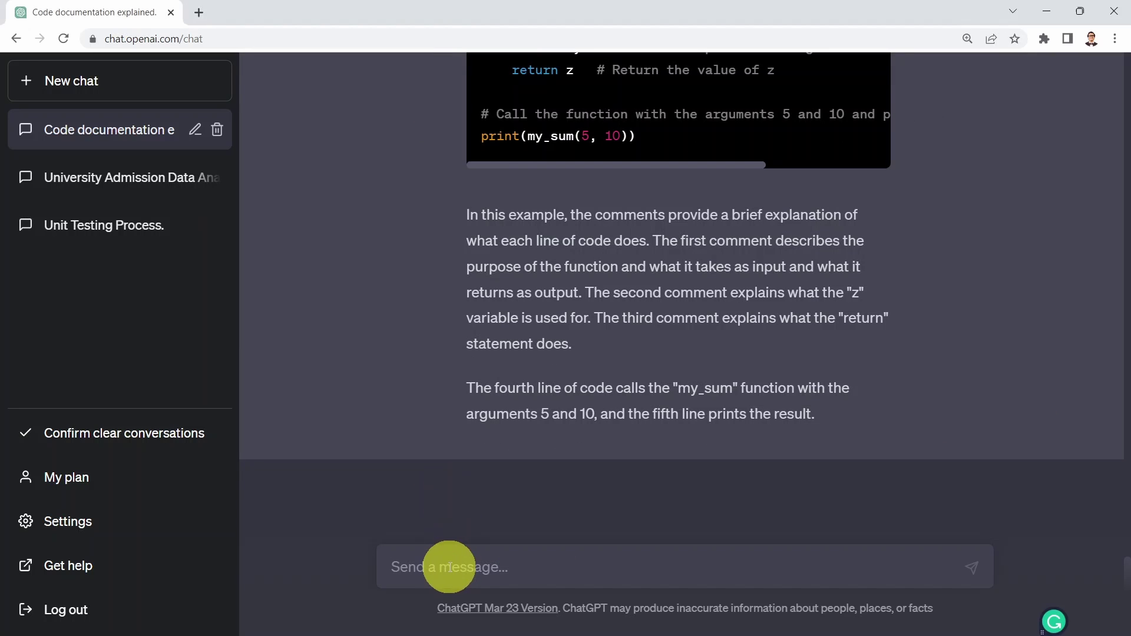
Paste the factorial docstring request, delete its extra blank line, and send it.
text(Write a docstring for a function that calculates the factorial of a number)
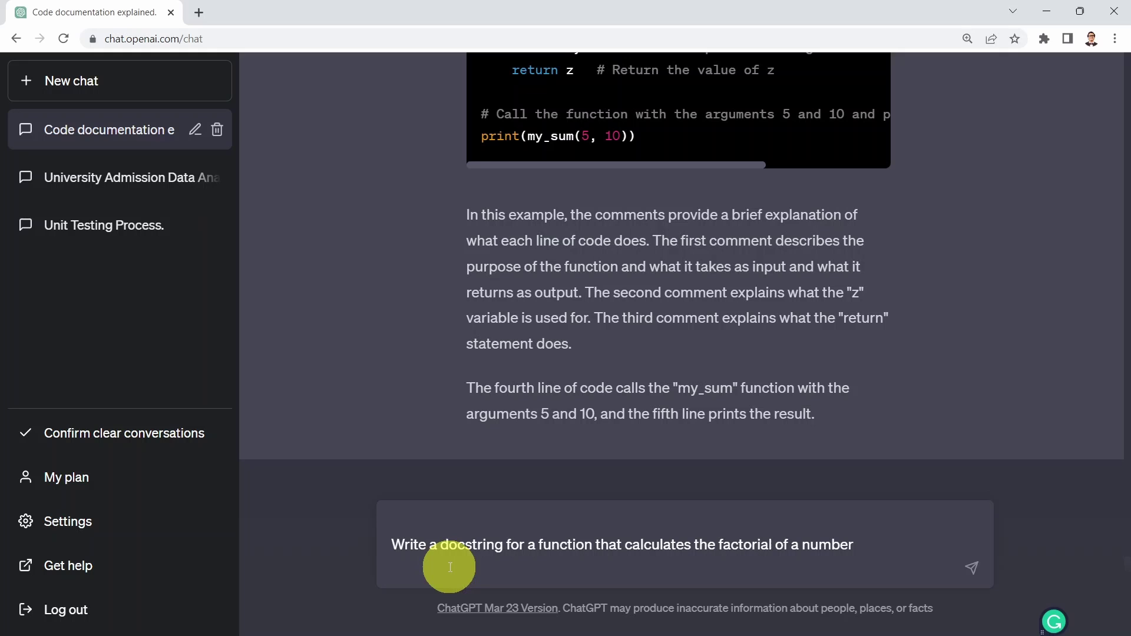
click(392, 546)
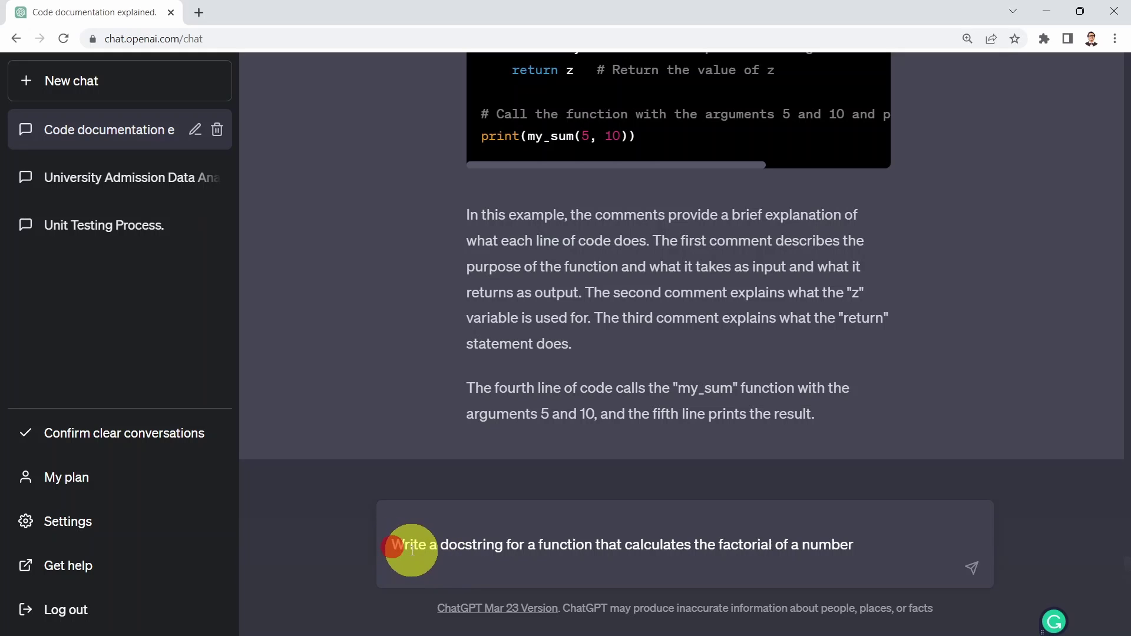
click(490, 569)
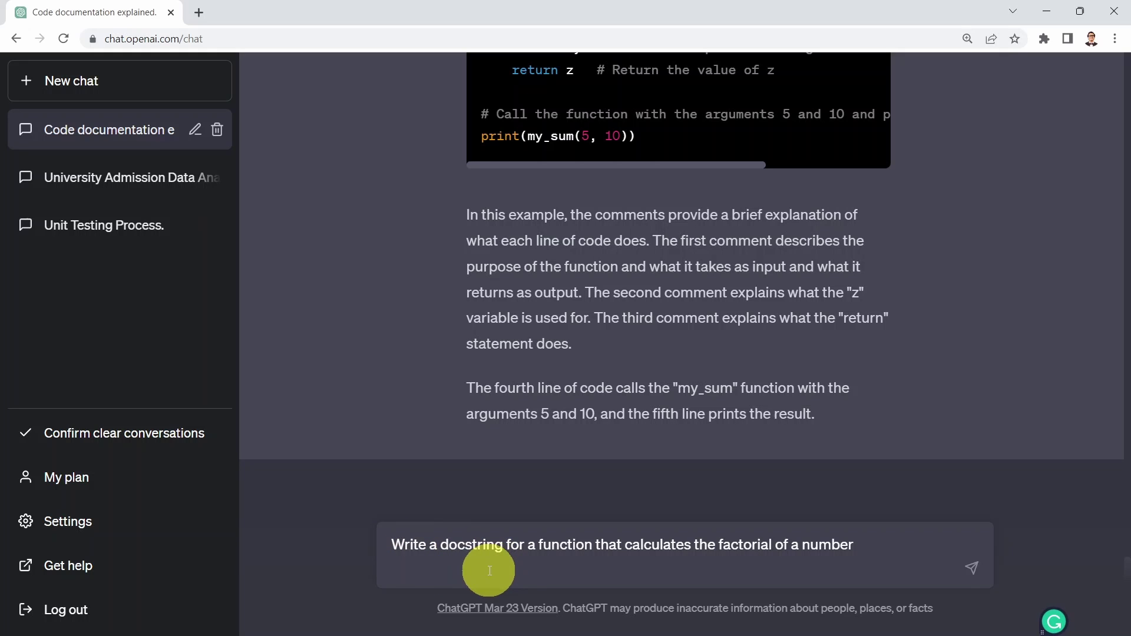
key(BackSpace)
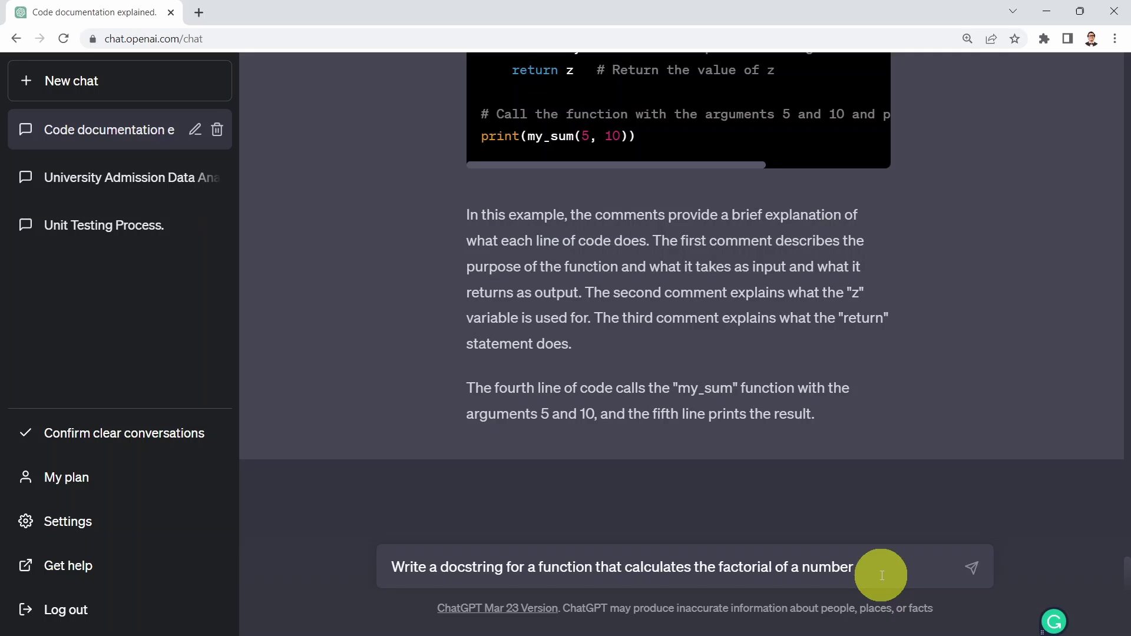
key(Return)
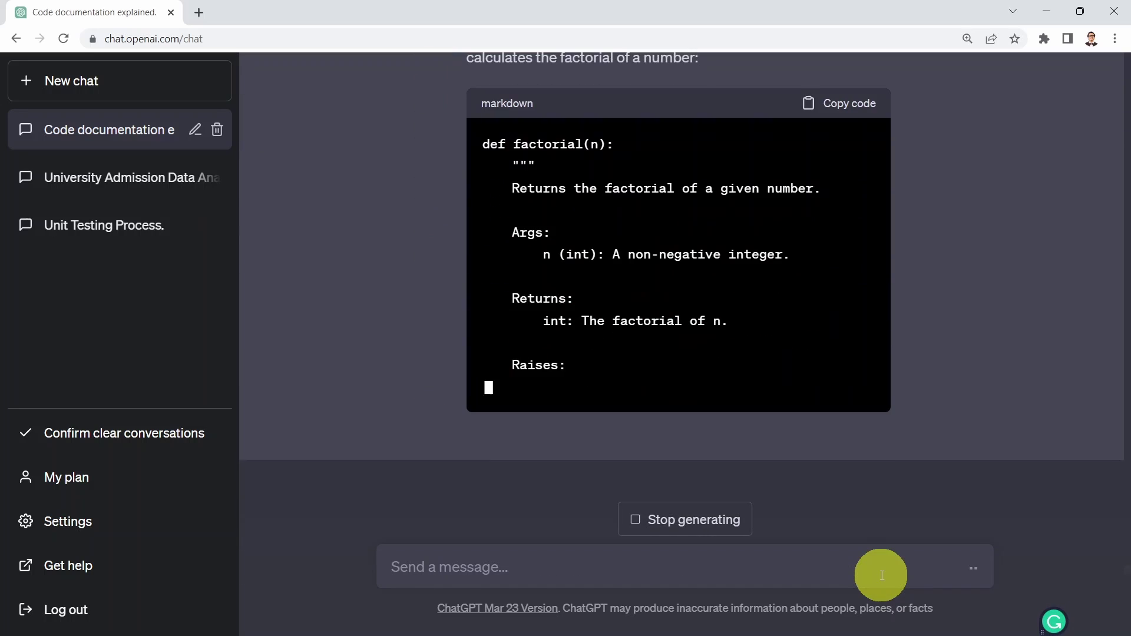
Review the returned factorial docstring with Args, Returns and Raises sections and error handling.
scroll(714, 474, up, 2)
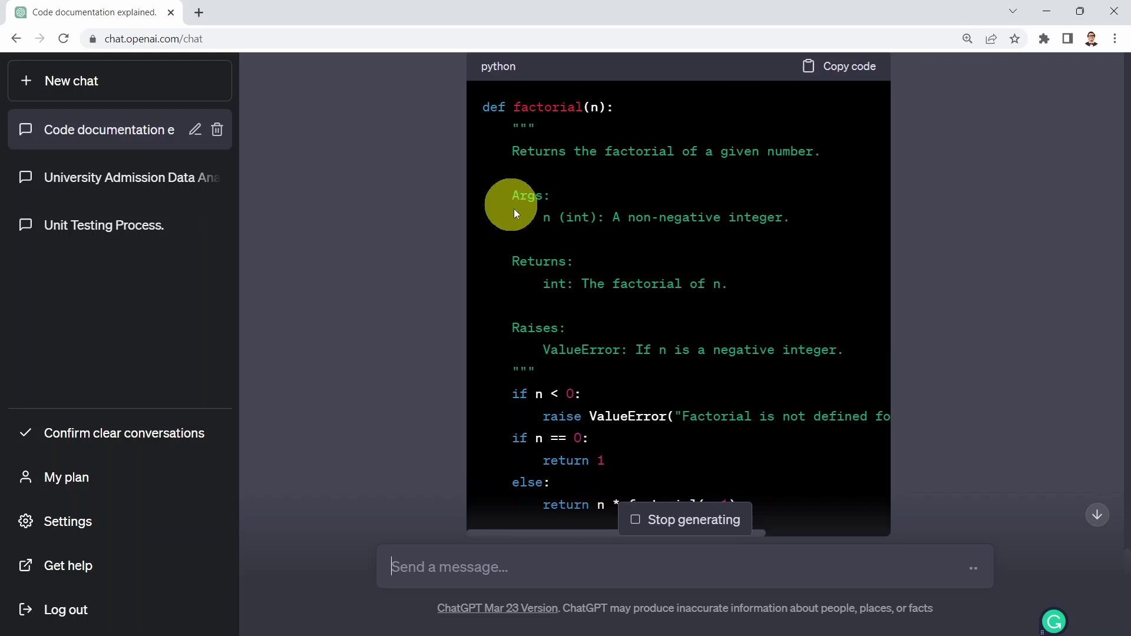
drag(512, 126, 845, 361)
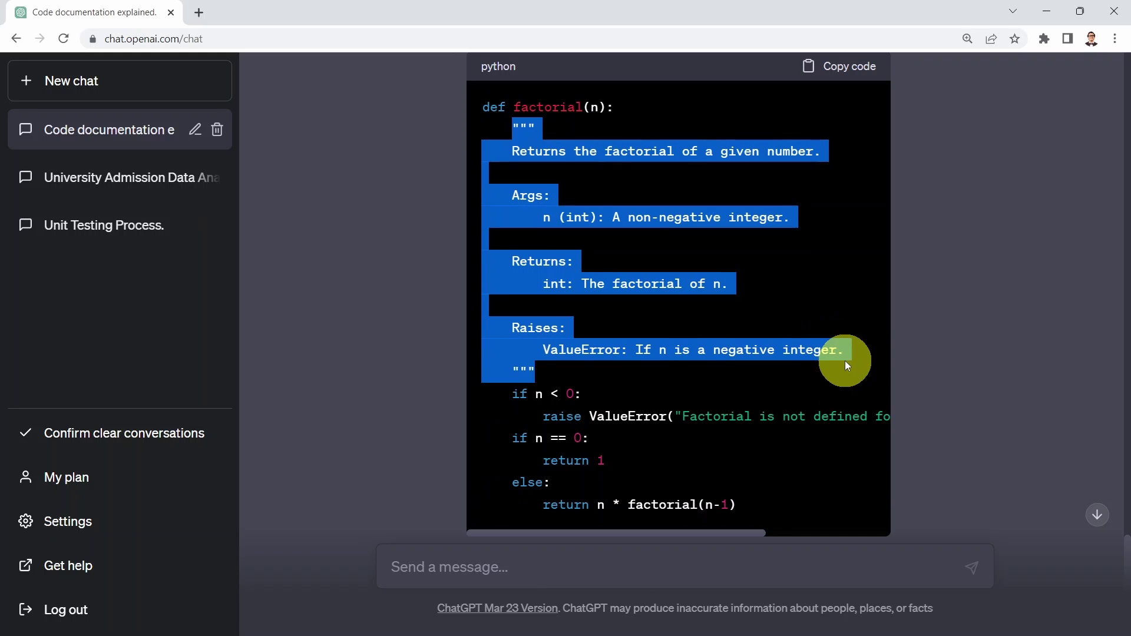
click(644, 371)
scroll(644, 372, down, 4)
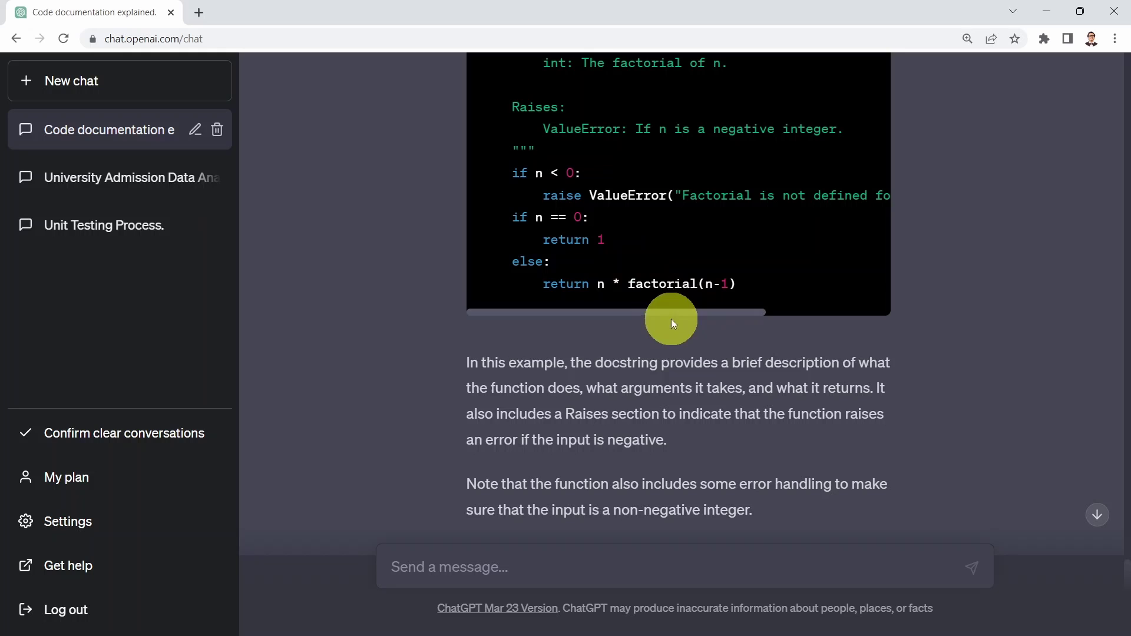
scroll(505, 366, down, 2)
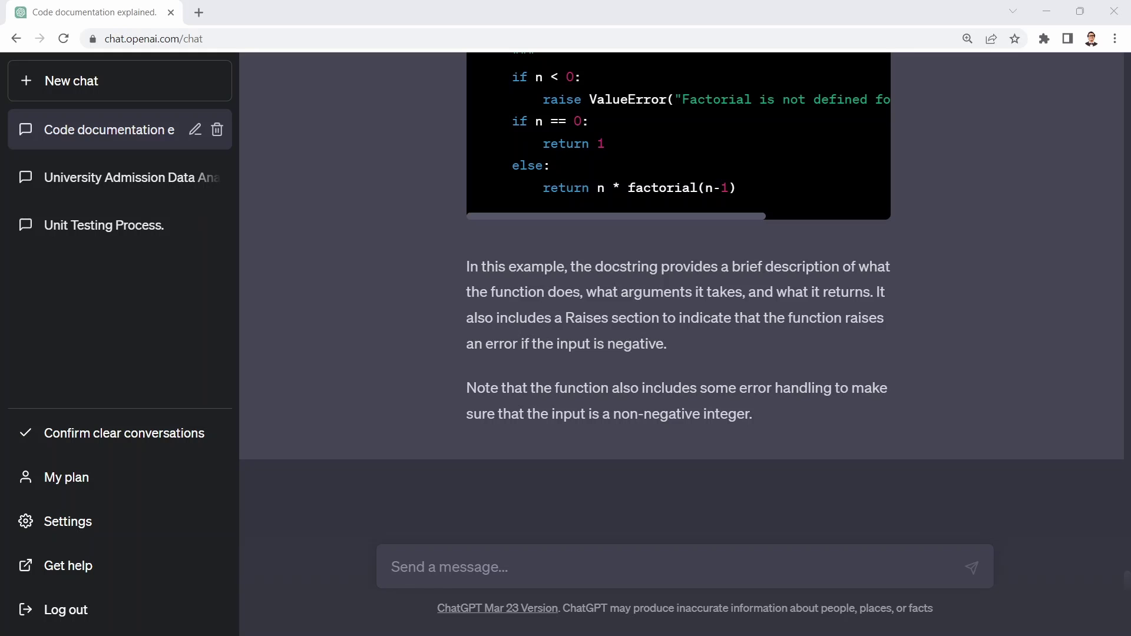
Request documentation for a dataset-plotting Python script and read the generated plot_generator.py.
click(410, 566)
text(Document a Python script that generates a plot from a dataset)
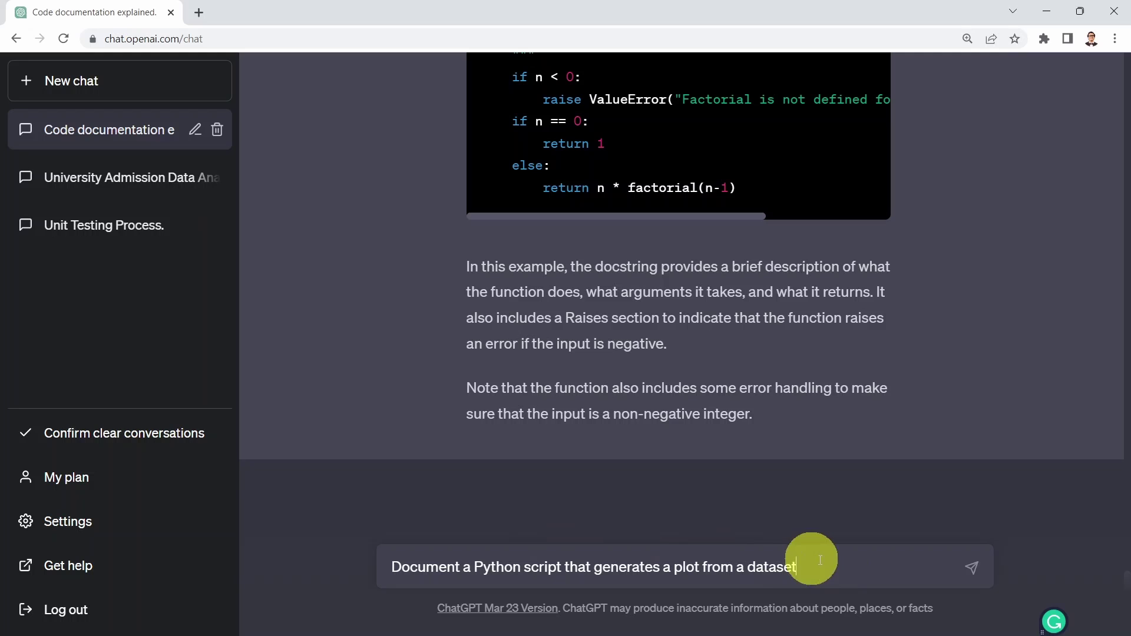
key(Return)
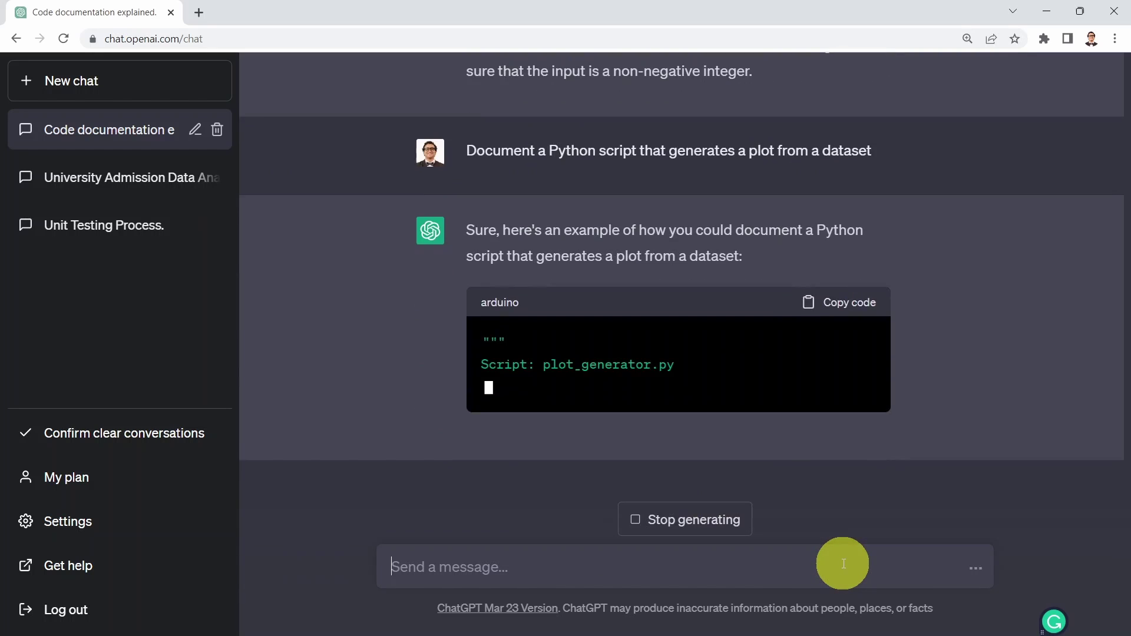
scroll(735, 383, up, 1)
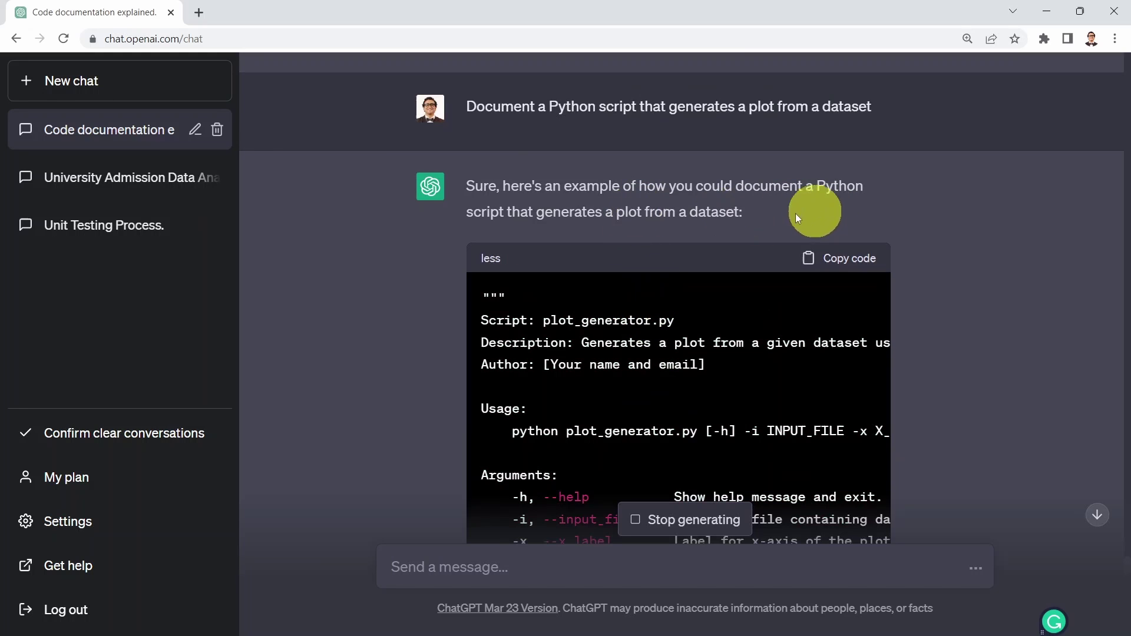
scroll(581, 229, down, 3)
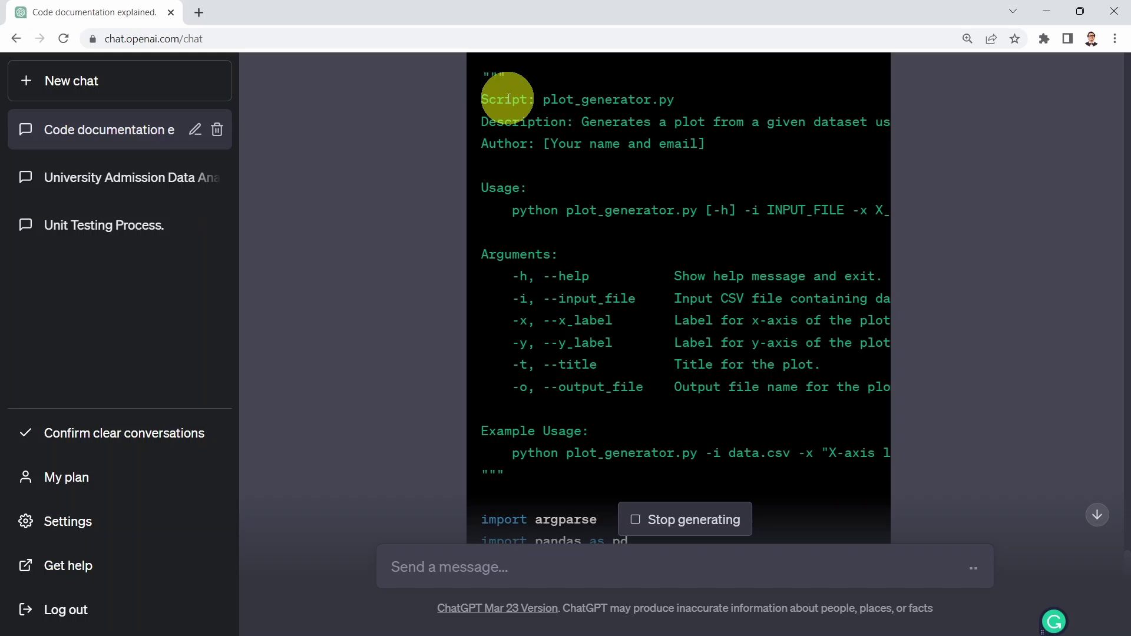
scroll(558, 370, down, 1)
scroll(558, 369, down, 4)
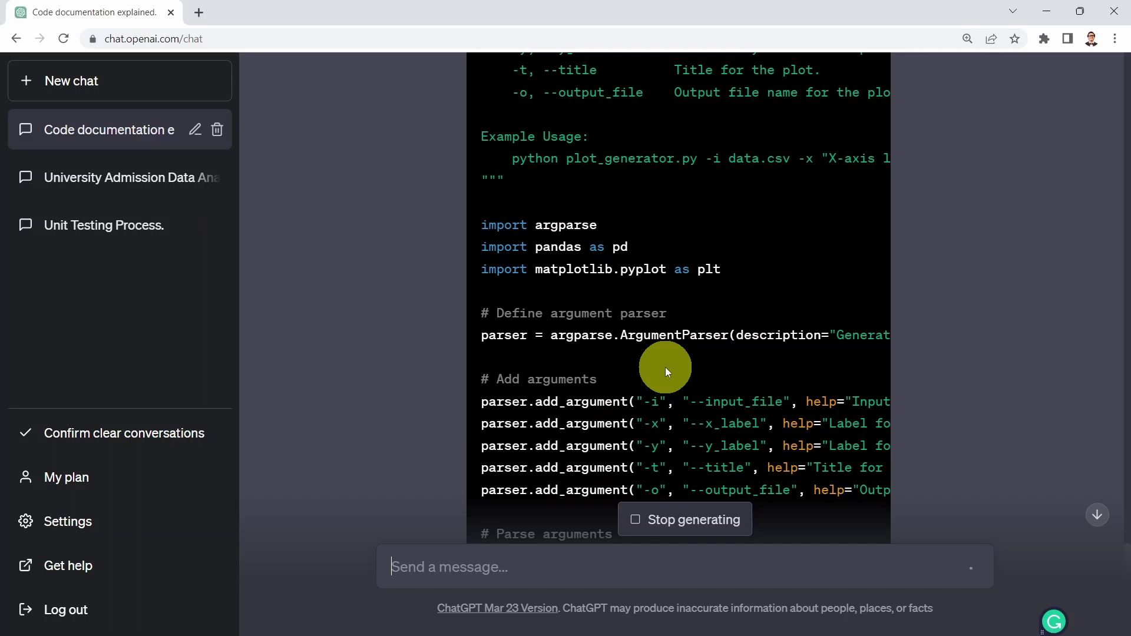
scroll(676, 358, down, 3)
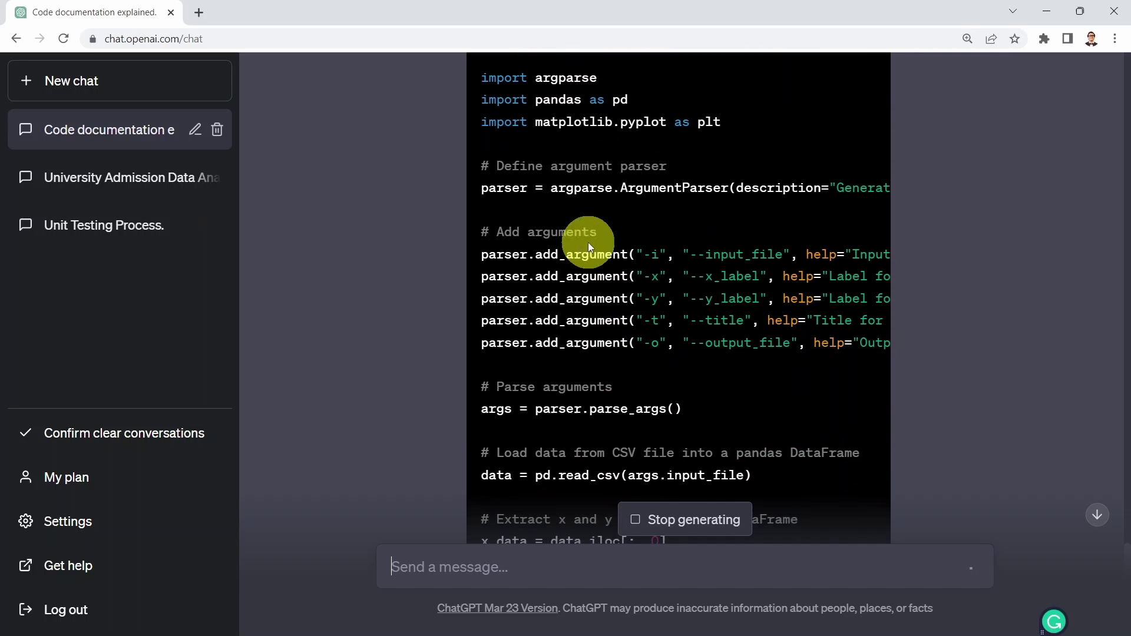
scroll(685, 353, down, 2)
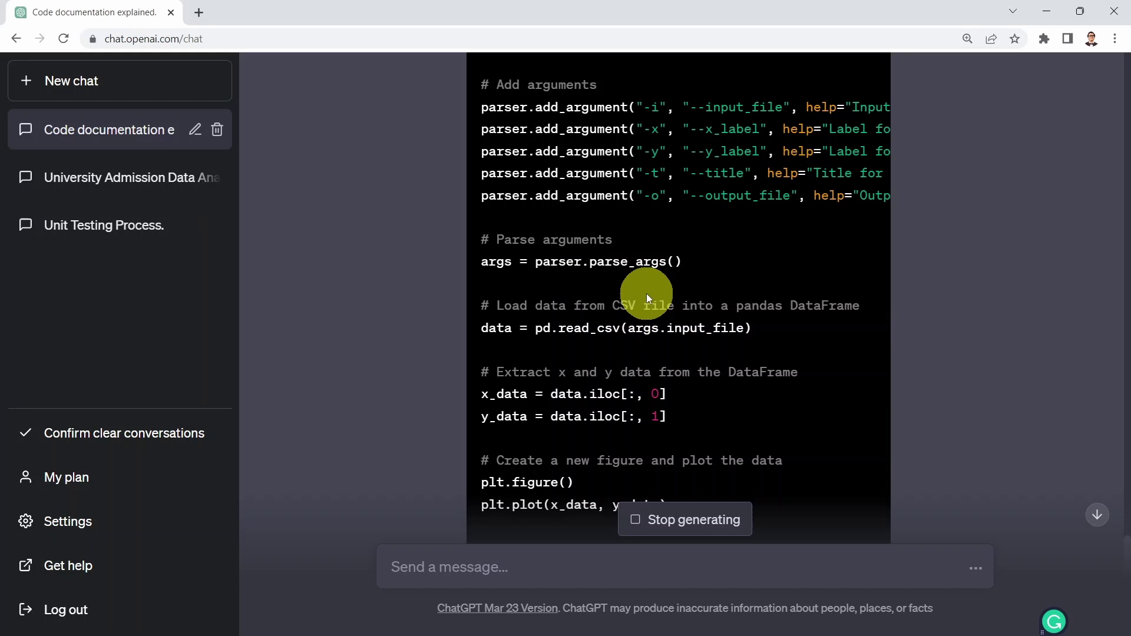
Review the argparse, pandas and Matplotlib code, highlighting the figure creation and plotting lines.
scroll(636, 296, up, 7)
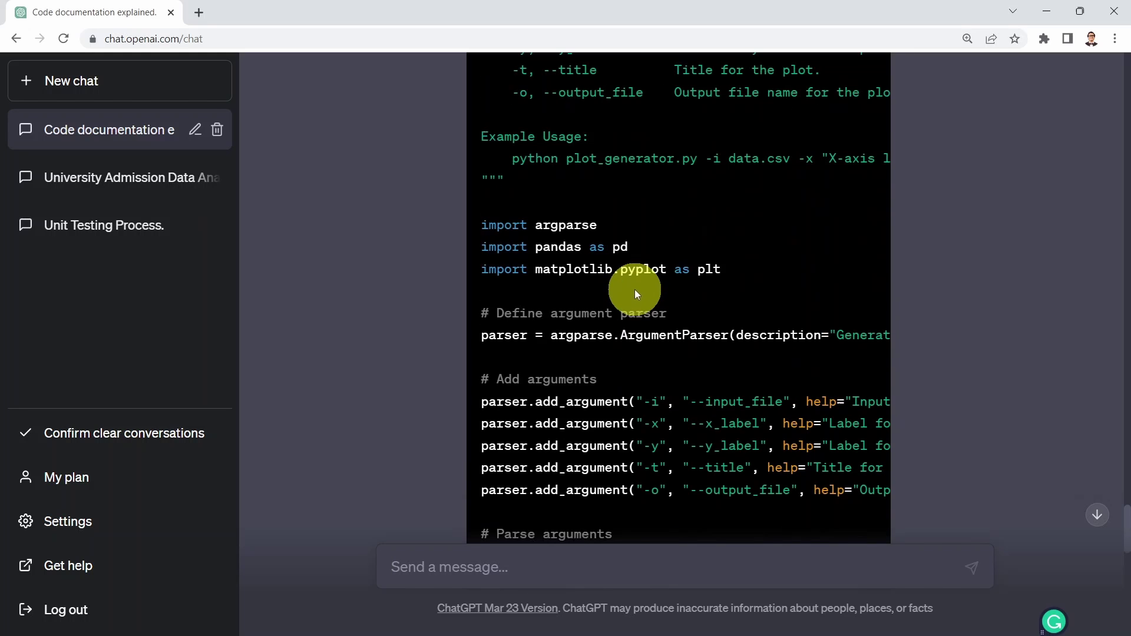
scroll(613, 251, up, 4)
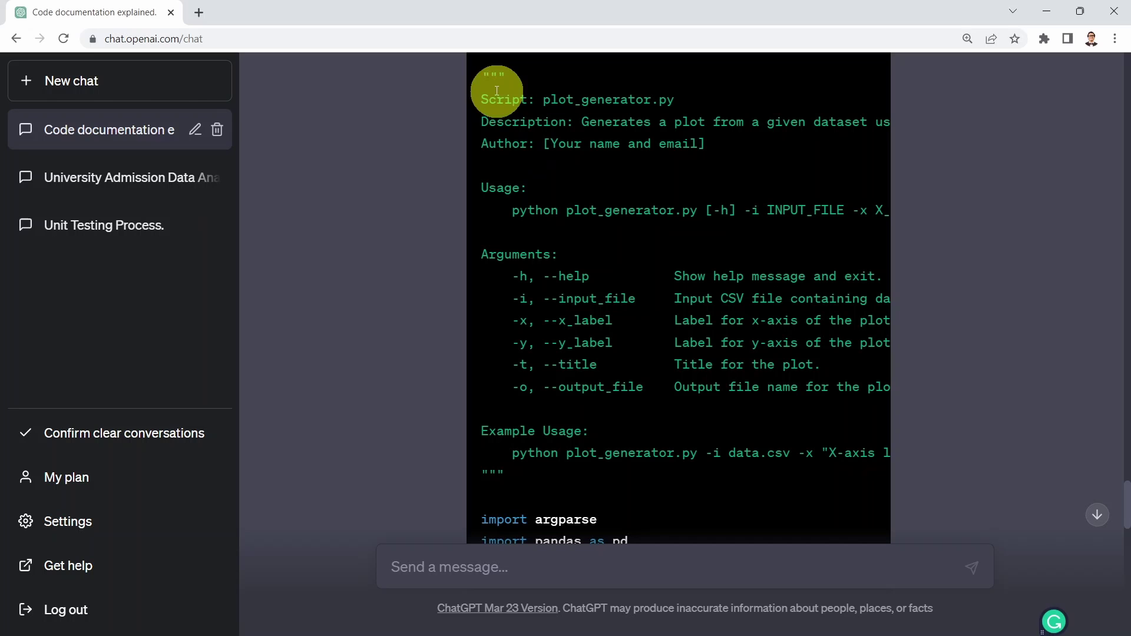
drag(488, 79, 507, 81)
scroll(587, 373, down, 11)
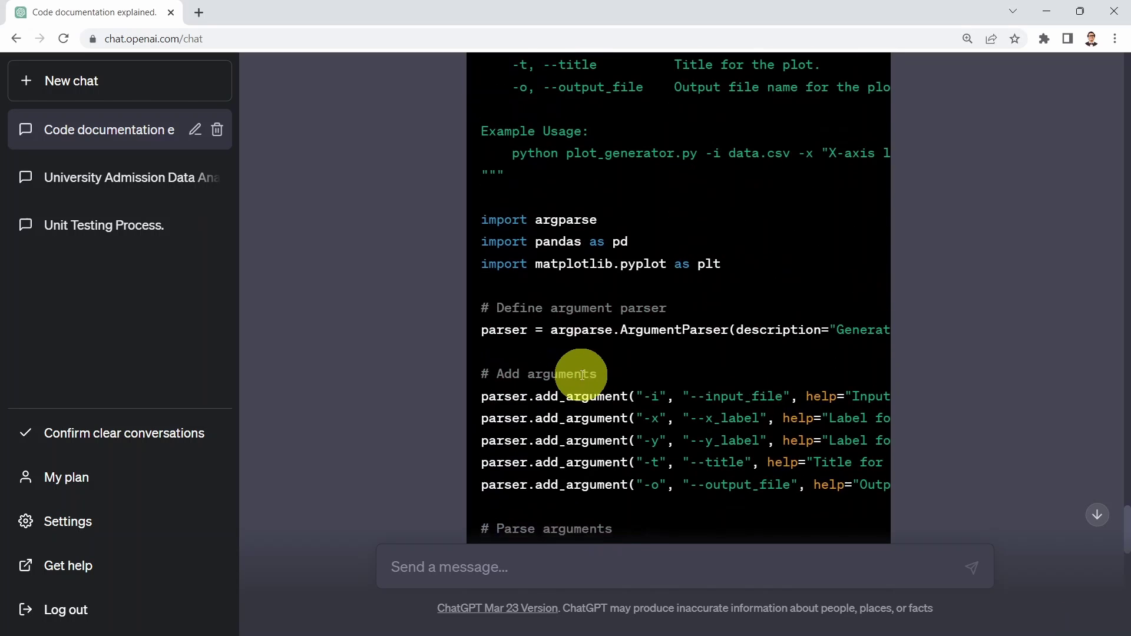
drag(530, 231, 513, 252)
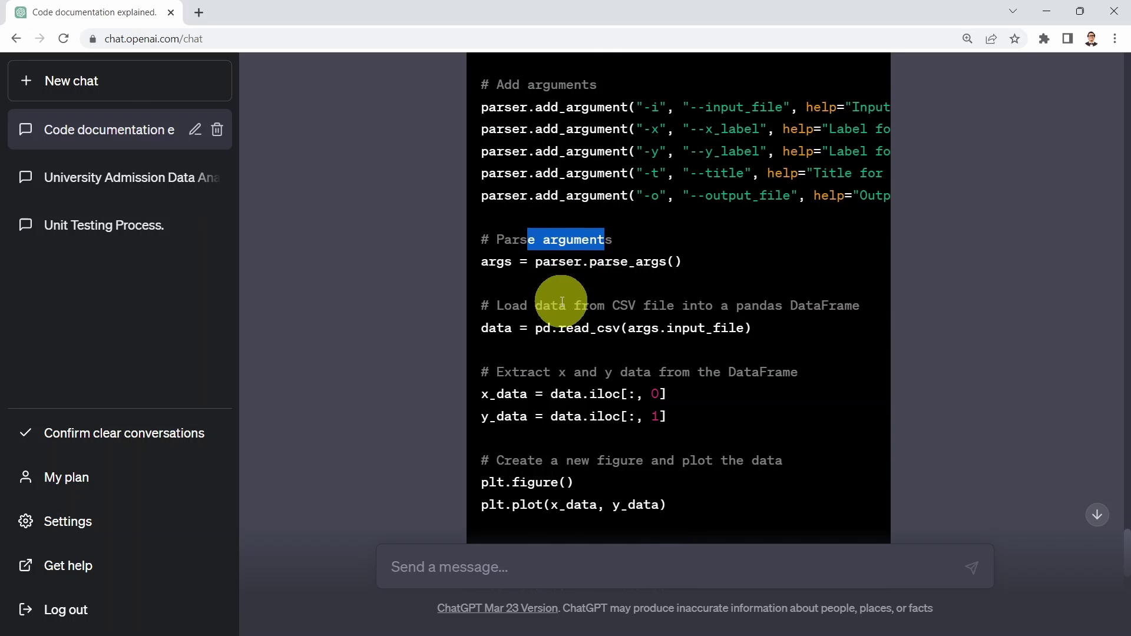
drag(559, 305, 658, 328)
scroll(616, 360, down, 3)
scroll(615, 360, down, 4)
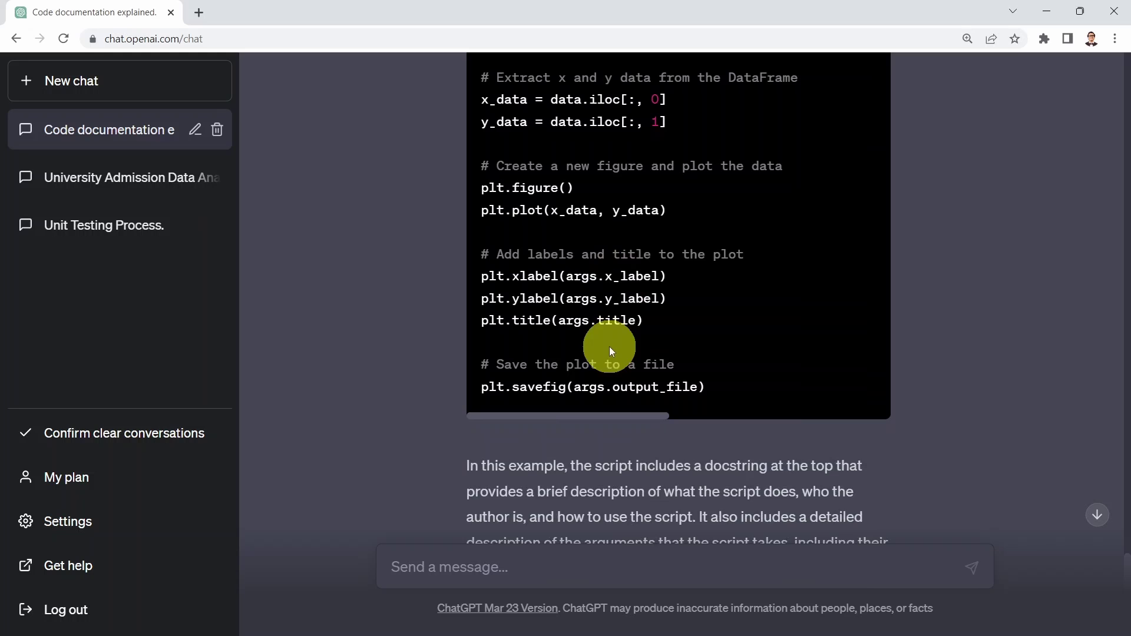
scroll(577, 336, up, 1)
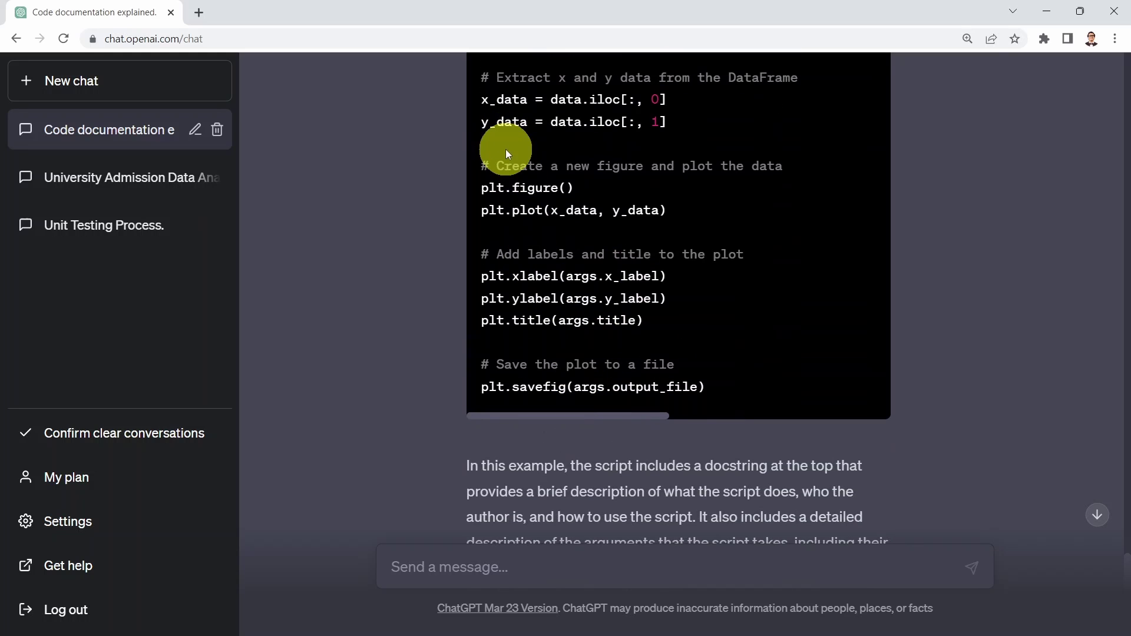
drag(506, 150, 698, 213)
click(702, 214)
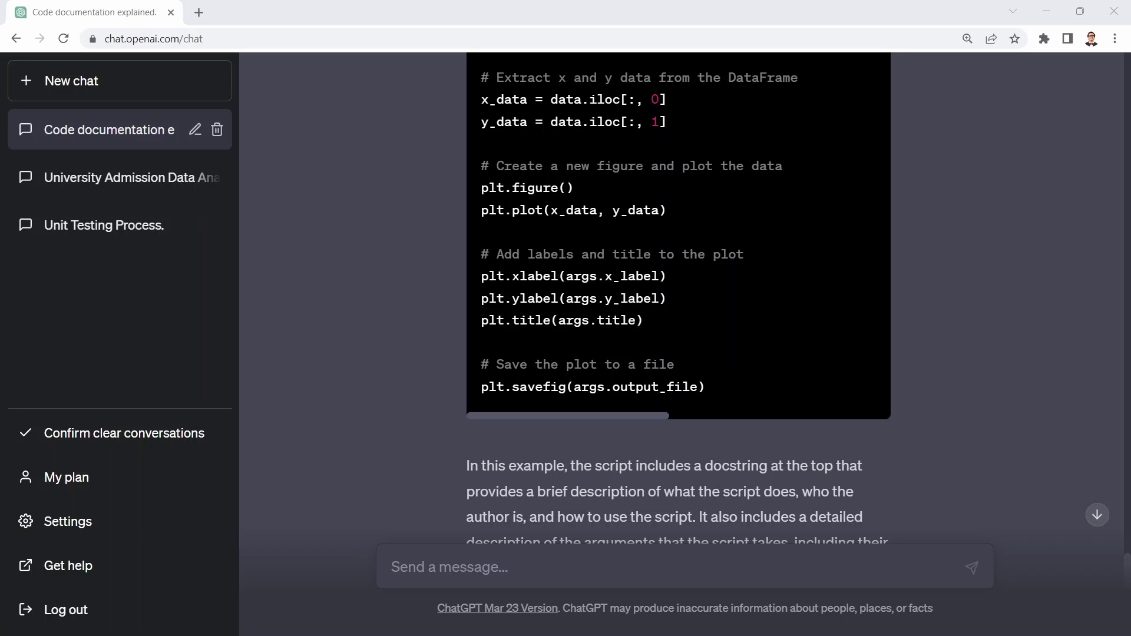
scroll(828, 374, down, 7)
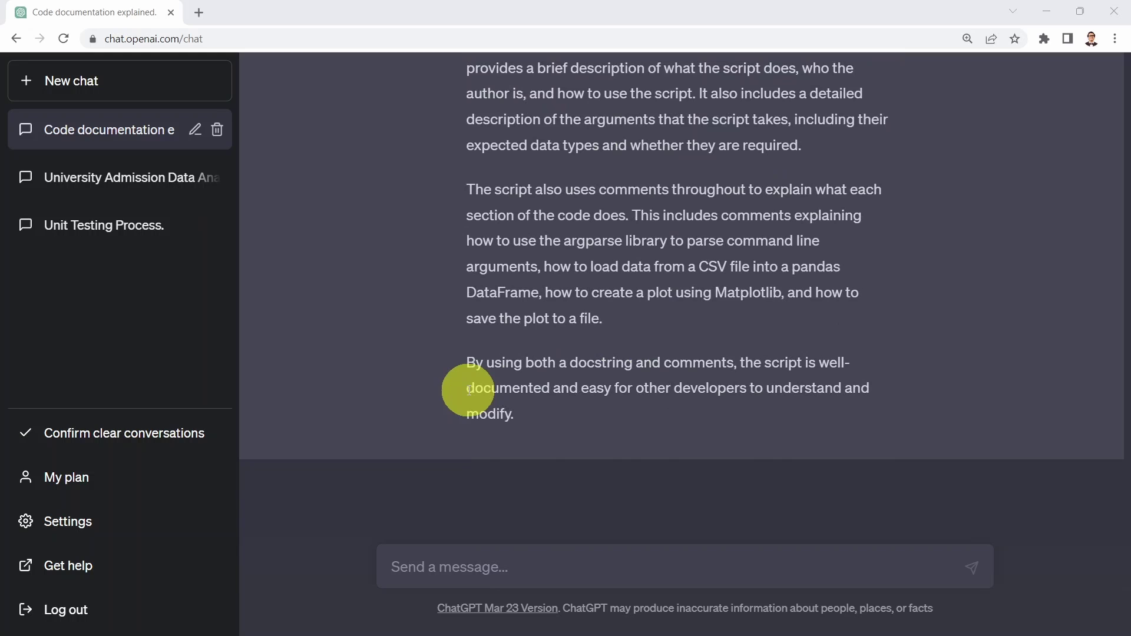
Paste the university admission Python script for documentation, dismiss the spelling suggestion, and send it.
click(476, 565)
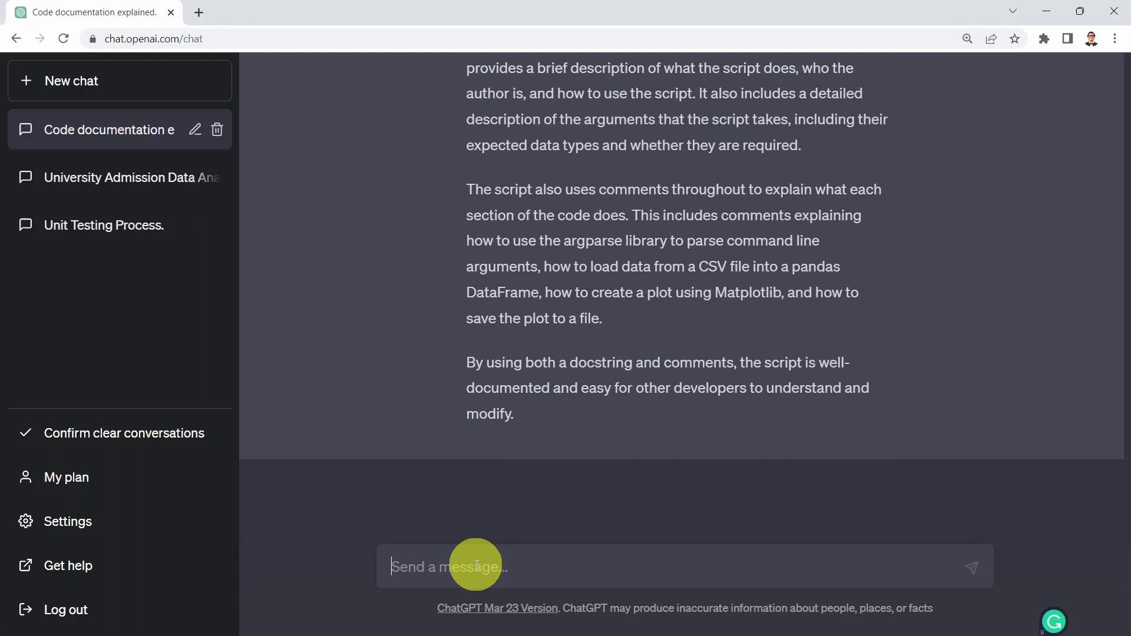
key(ctrl+v)
scroll(465, 489, up, 10)
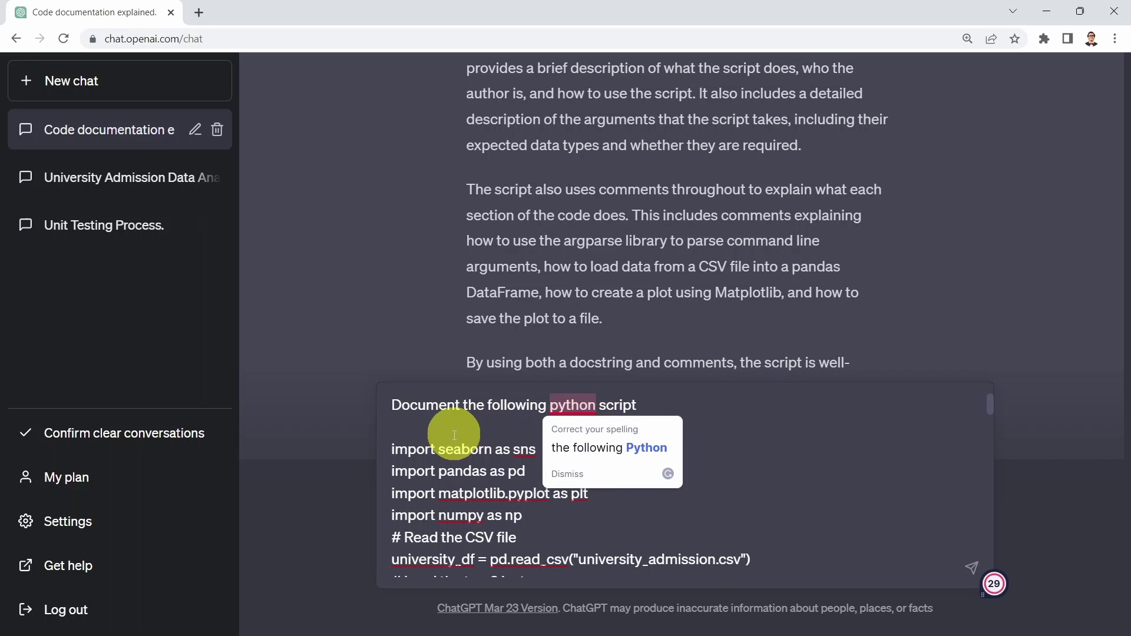
click(505, 430)
scroll(458, 436, down, 1)
scroll(458, 435, down, 12)
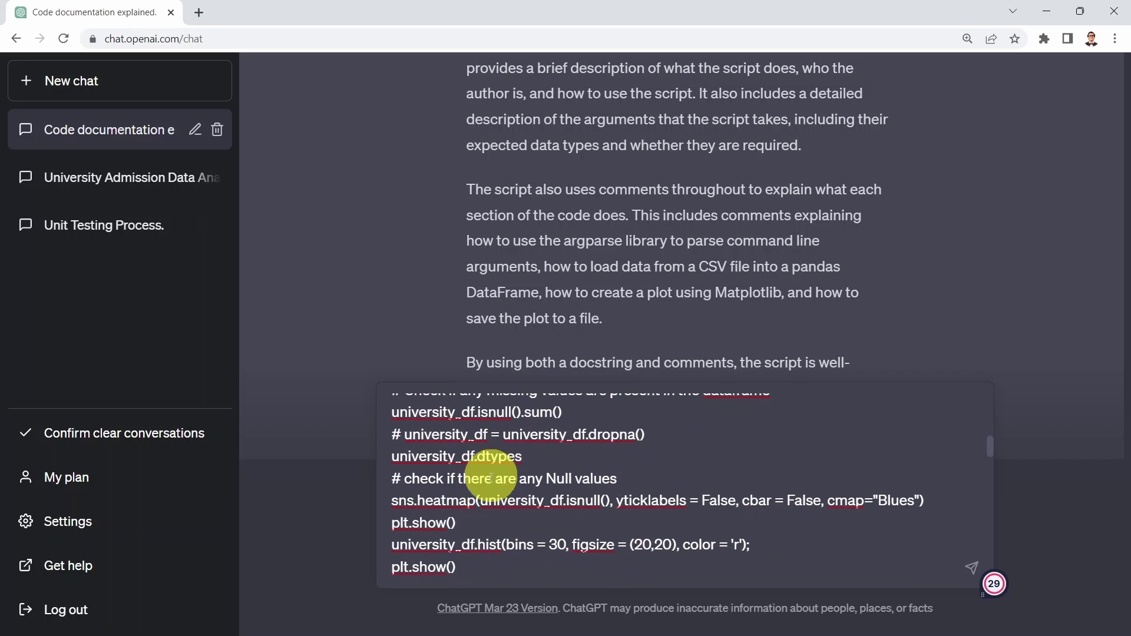
scroll(503, 476, down, 15)
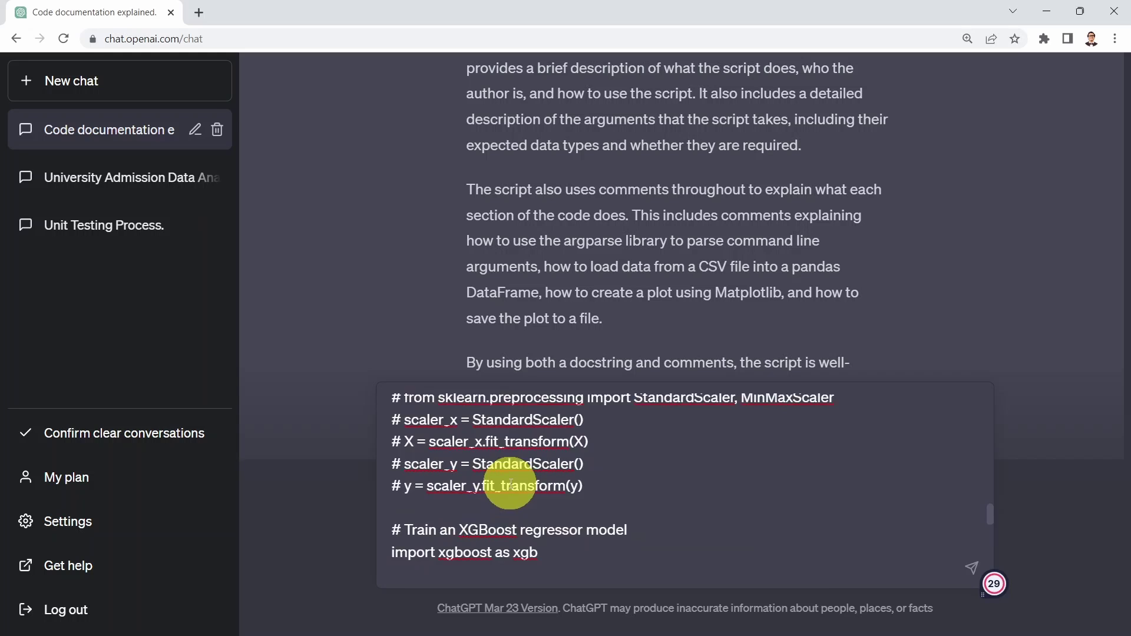
click(530, 566)
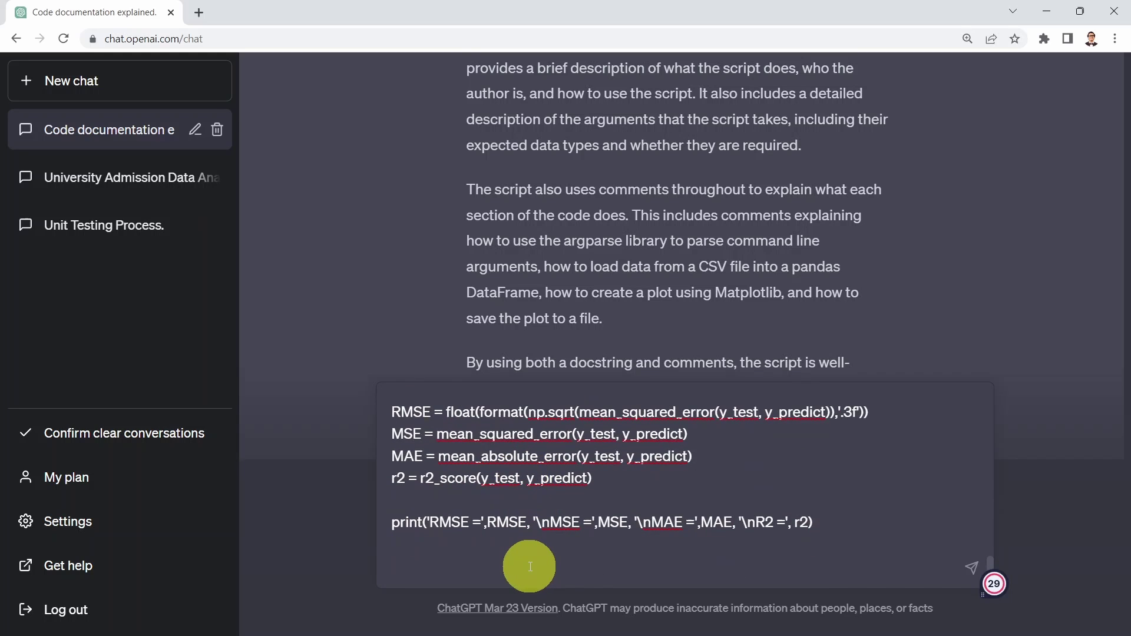
key(Return)
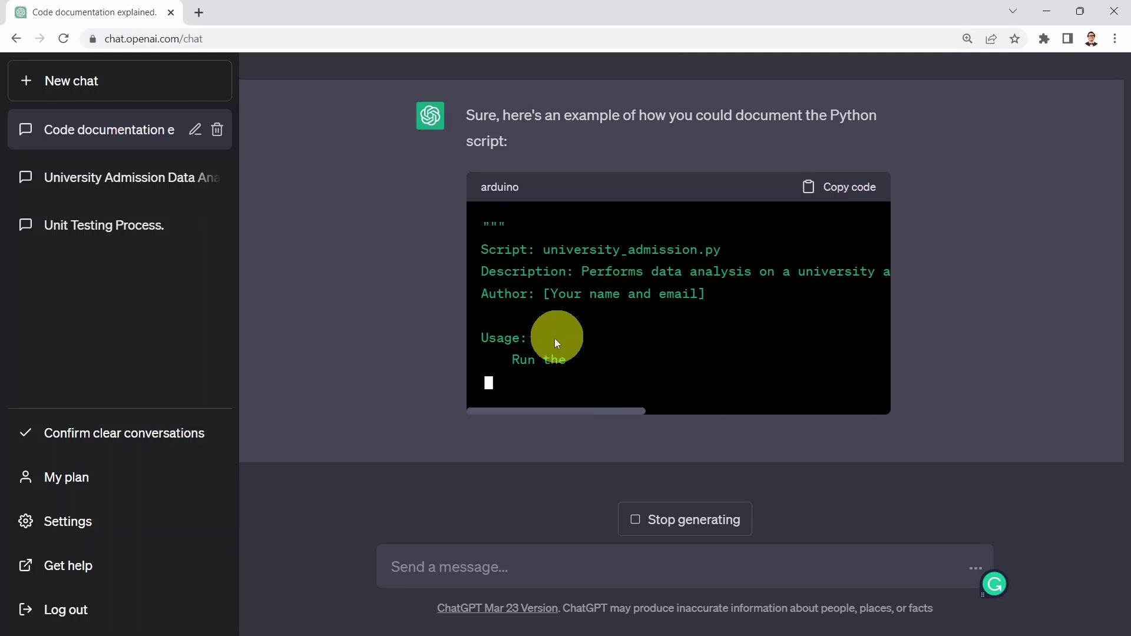
Review the documented script through XGBoost training and the RMSE, MSE, MAE and R2 metrics.
scroll(507, 171, up, 1)
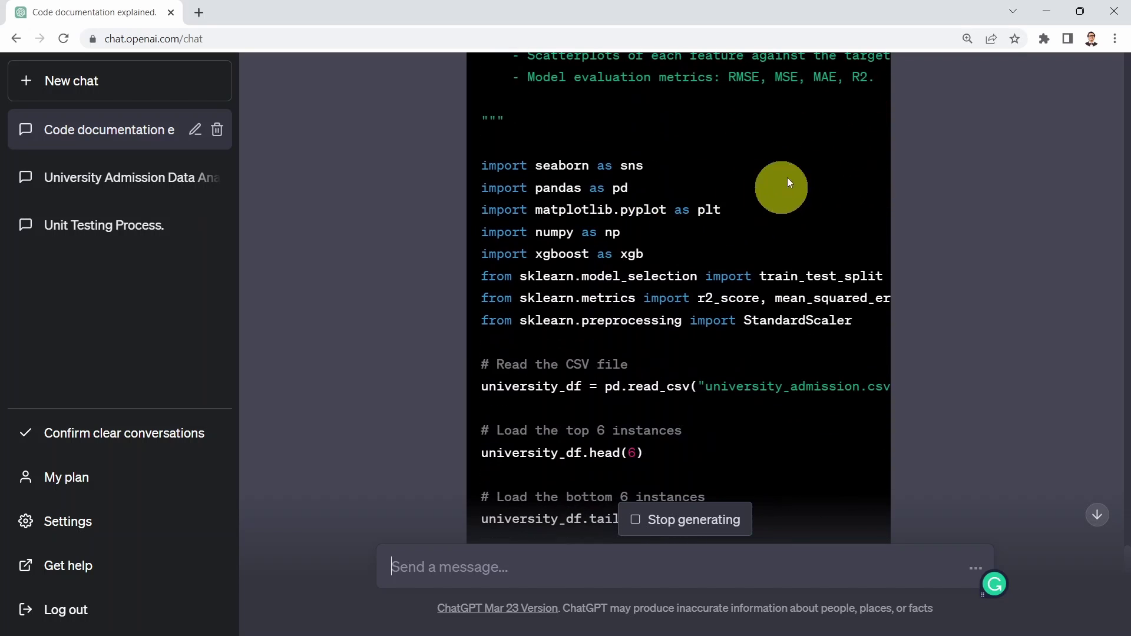
scroll(489, 239, down, 10)
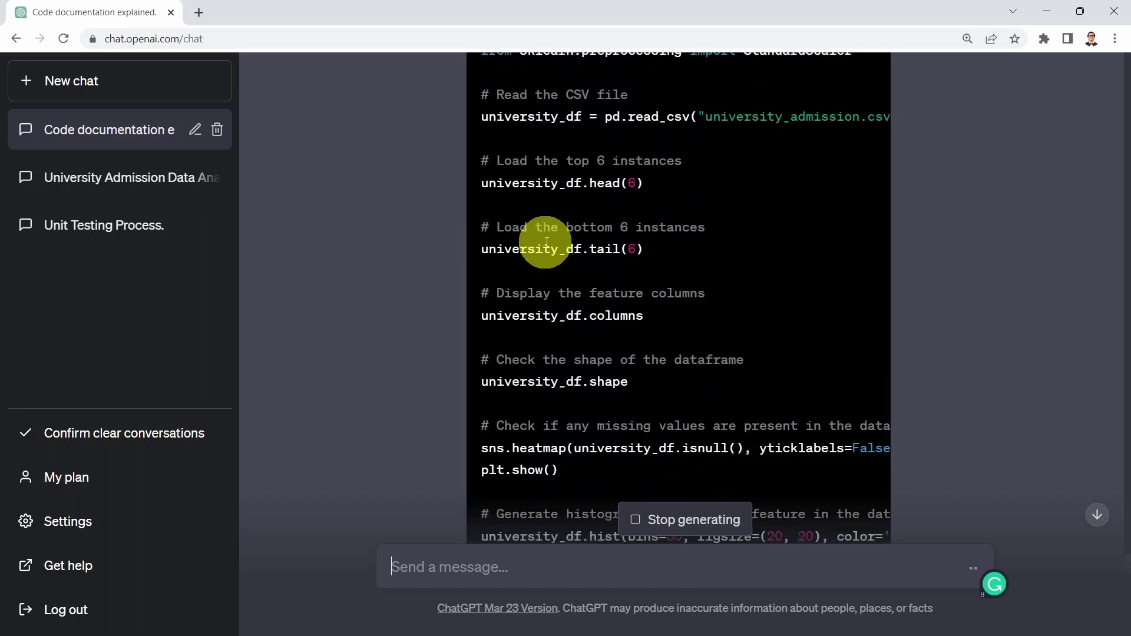
scroll(565, 212, down, 3)
scroll(547, 118, down, 9)
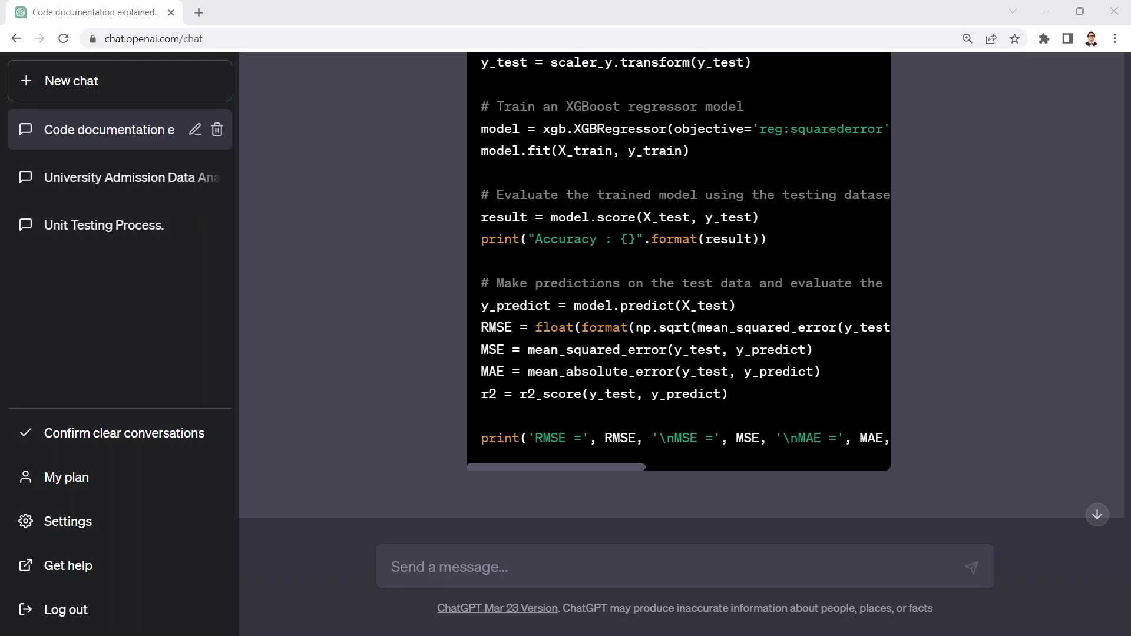
Send 'Explain the following python script' with the admission script pasted below it.
click(462, 575)
text(Explain the following python script)
click(391, 550)
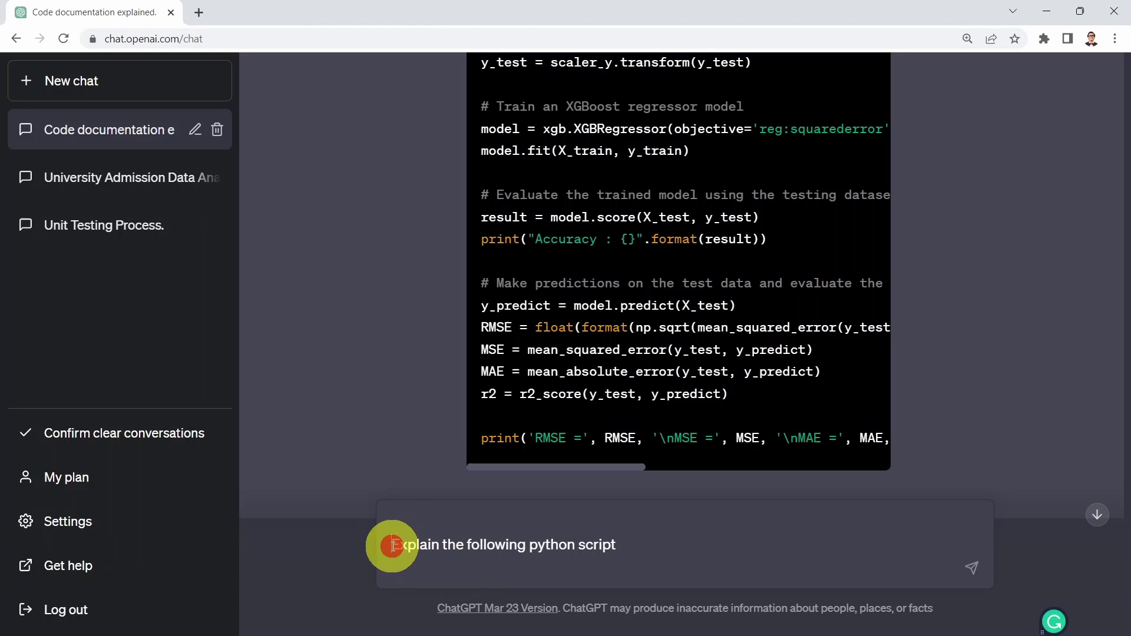
key(BackSpace)
key(alt+Tab)
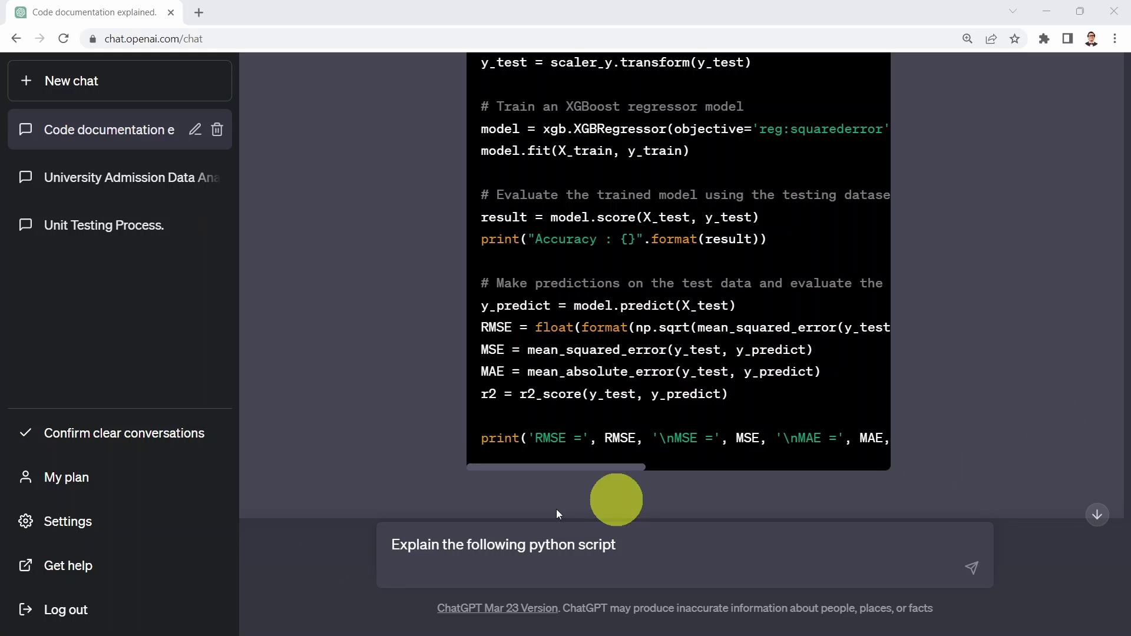
click(441, 571)
key(ctrl+v)
scroll(465, 530, up, 15)
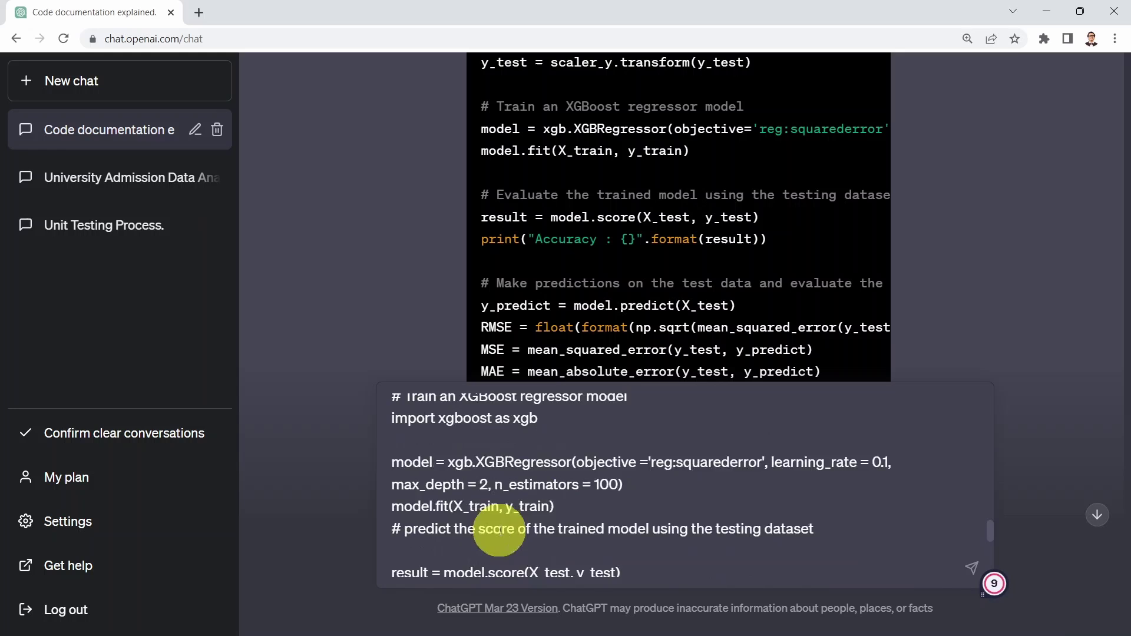
key(Return)
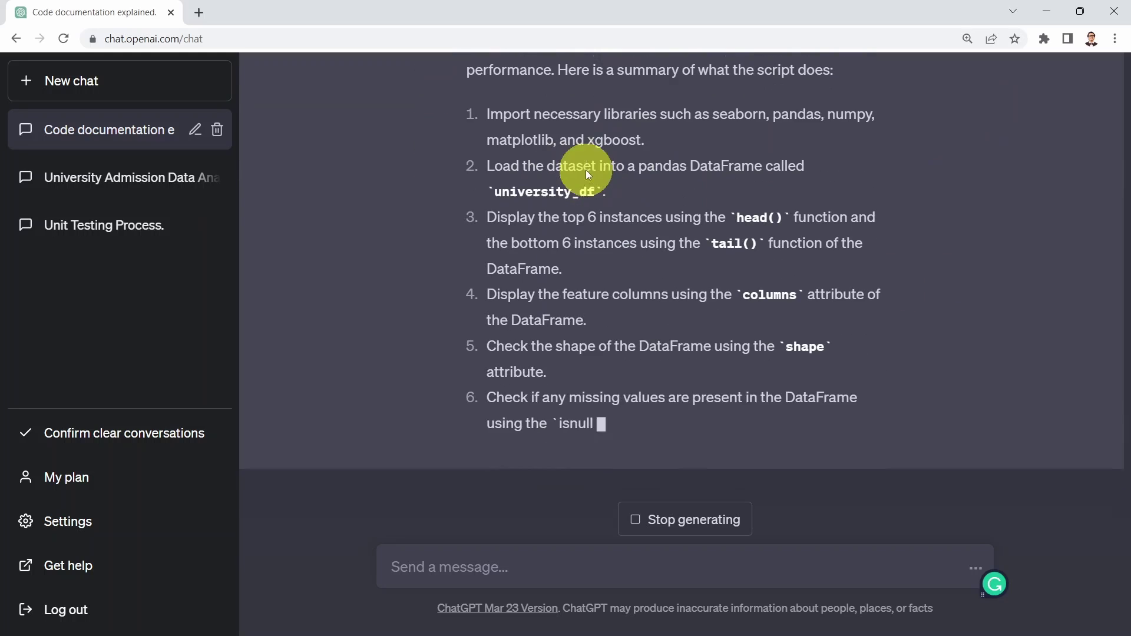
Read the 14-step walkthrough, ending with printing the evaluation metrics via print().
scroll(583, 171, up, 1)
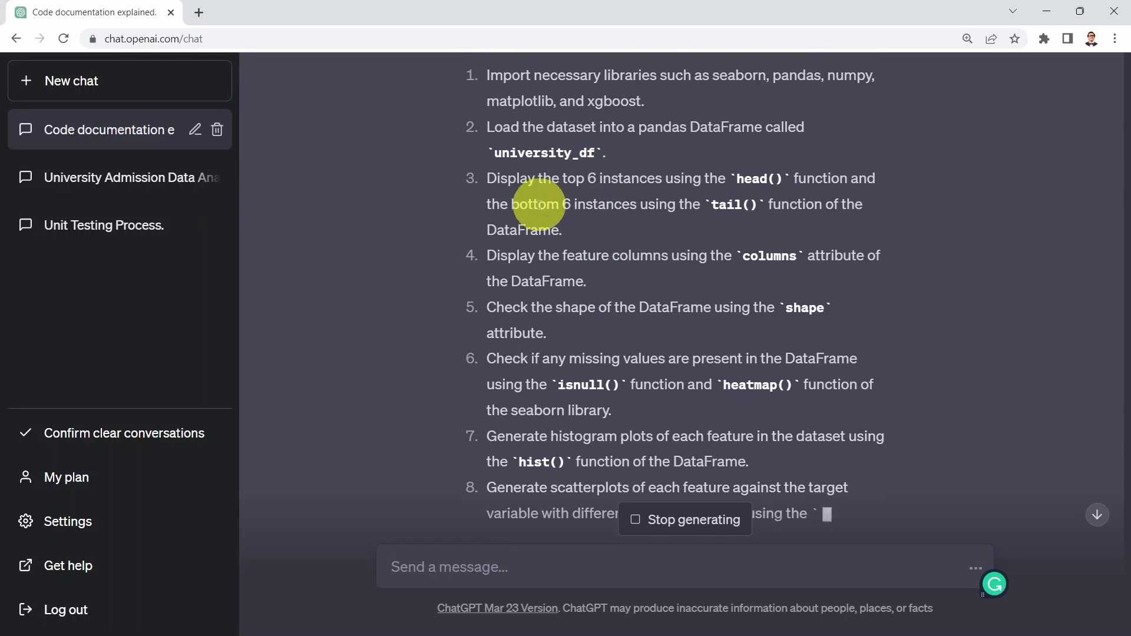
scroll(598, 243, down, 2)
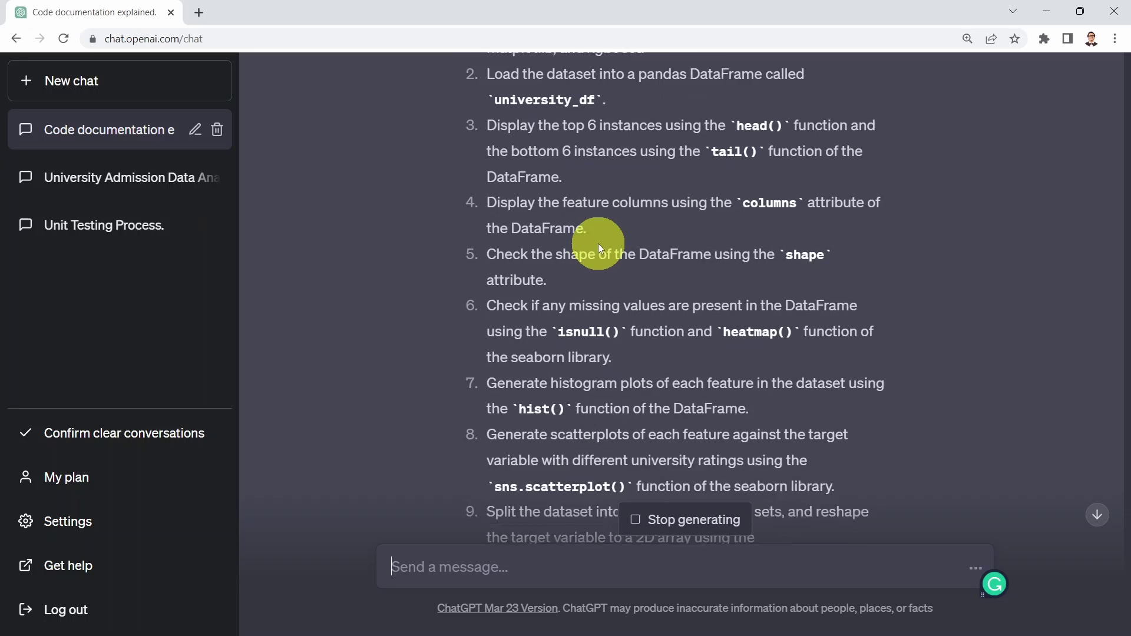
scroll(594, 226, down, 2)
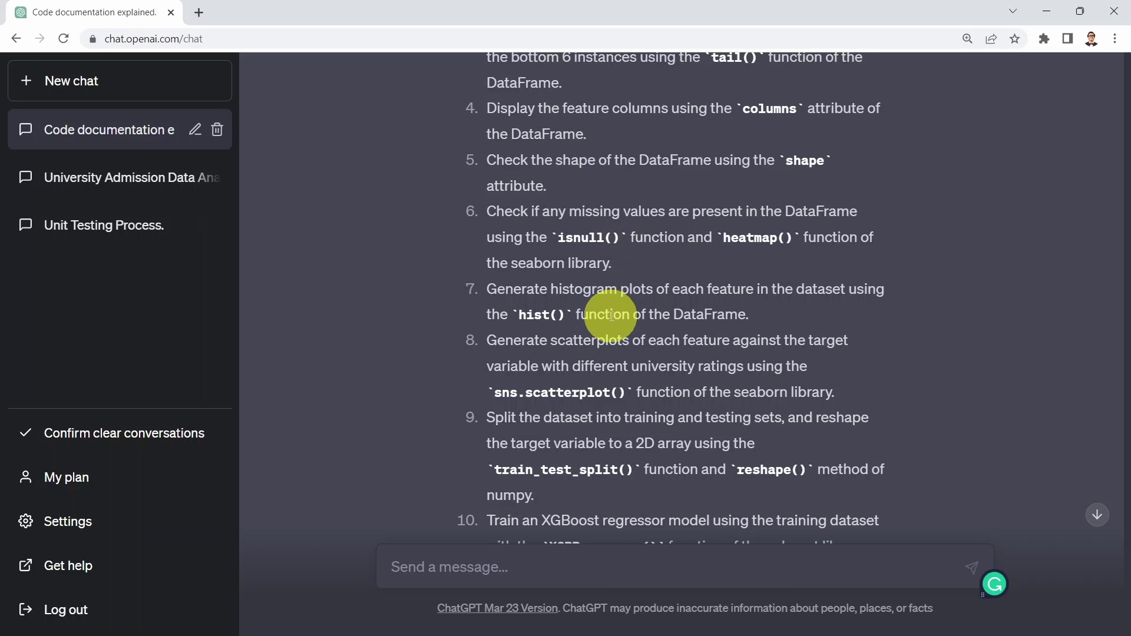
scroll(624, 304, down, 1)
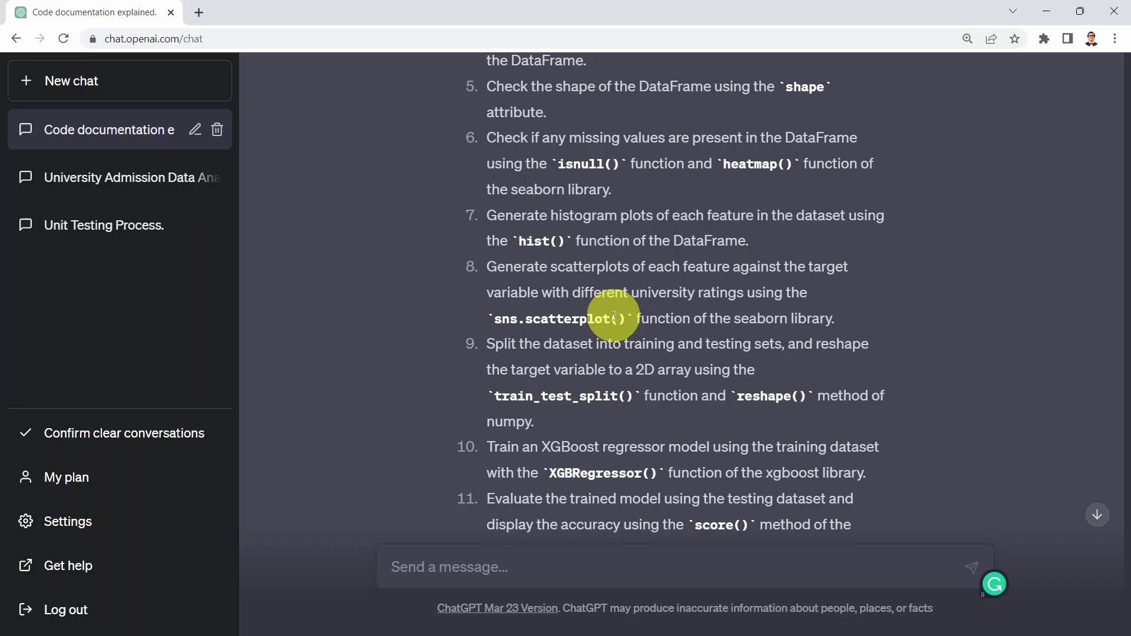
scroll(614, 316, down, 1)
scroll(614, 316, down, 2)
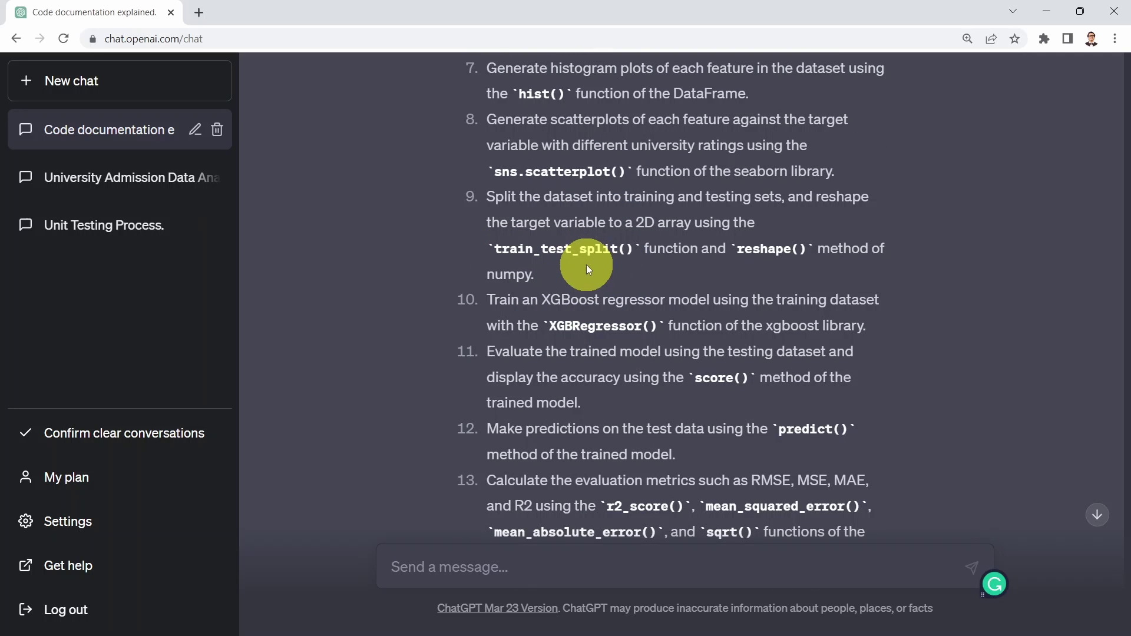
scroll(613, 347, down, 1)
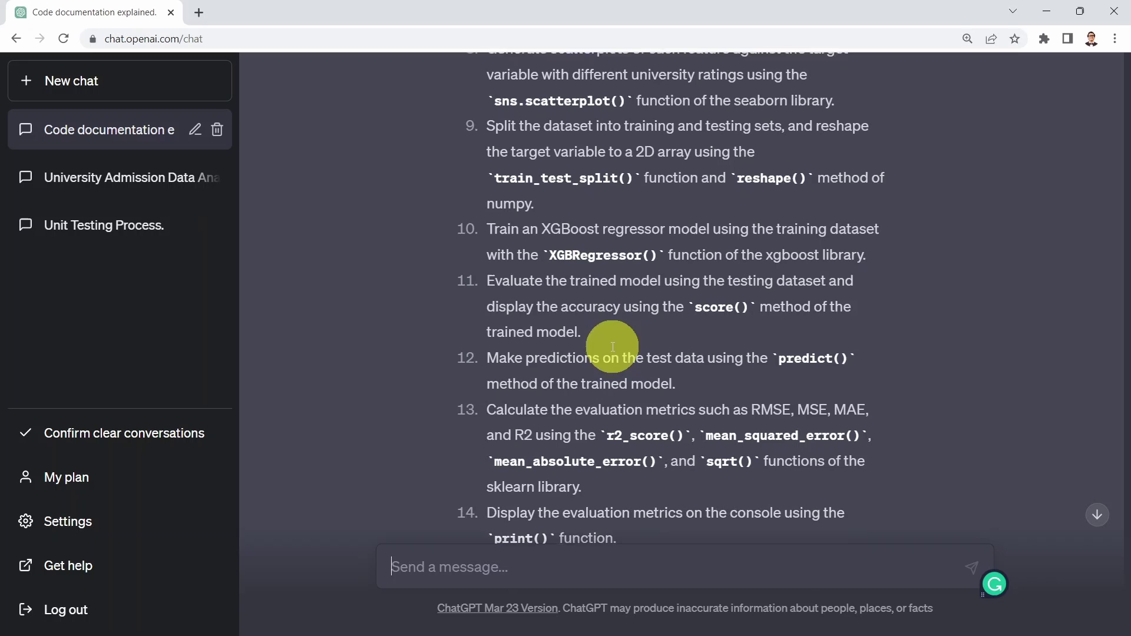
scroll(518, 336, down, 1)
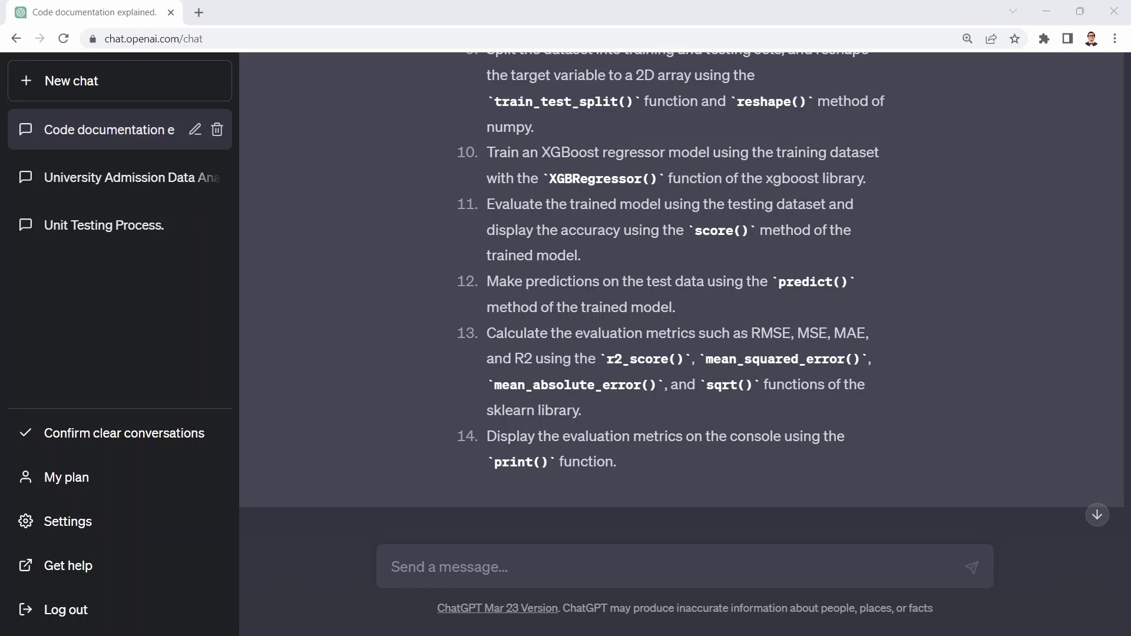
Send 'Add comments to the following script' together with the admission script code.
click(510, 568)
key(ctrl+v)
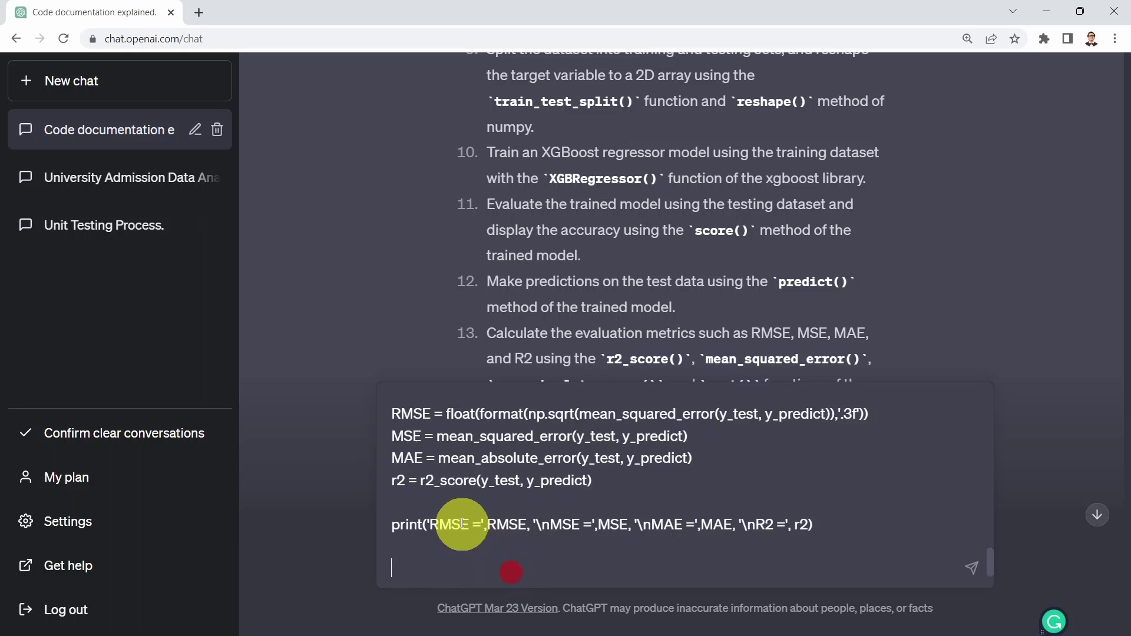
scroll(461, 525, up, 10)
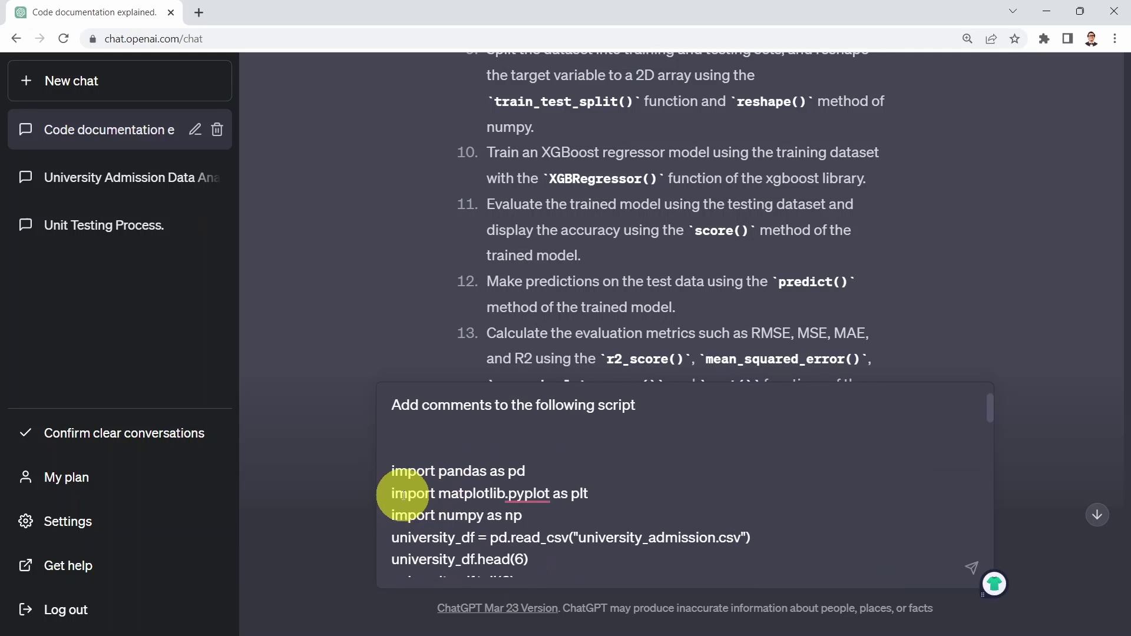
scroll(409, 491, down, 2)
scroll(417, 504, down, 4)
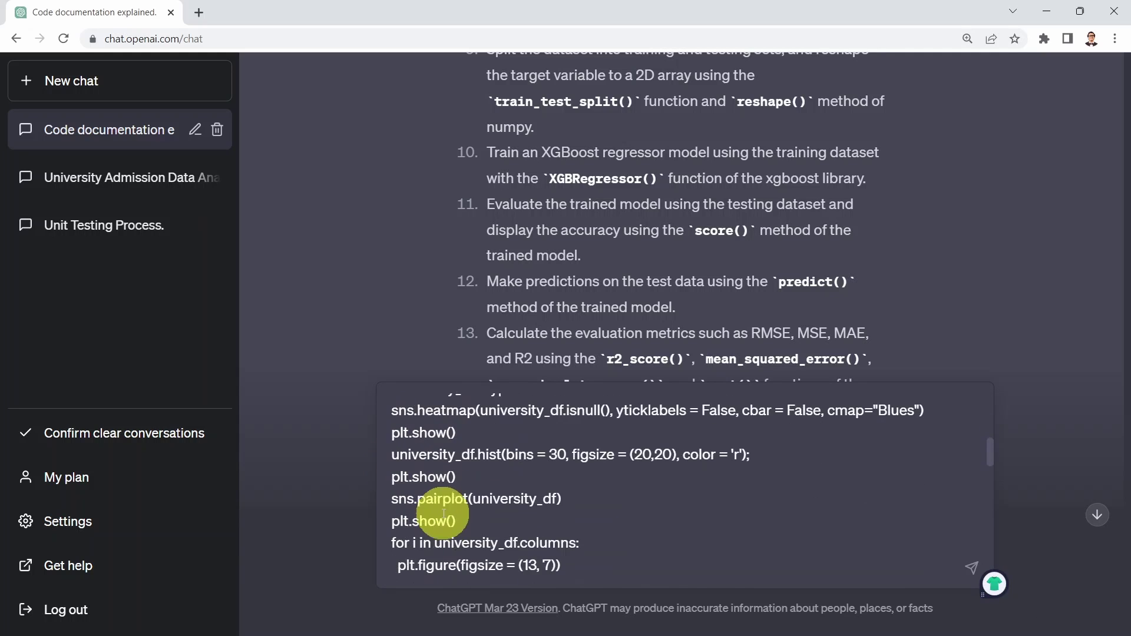
scroll(443, 513, down, 6)
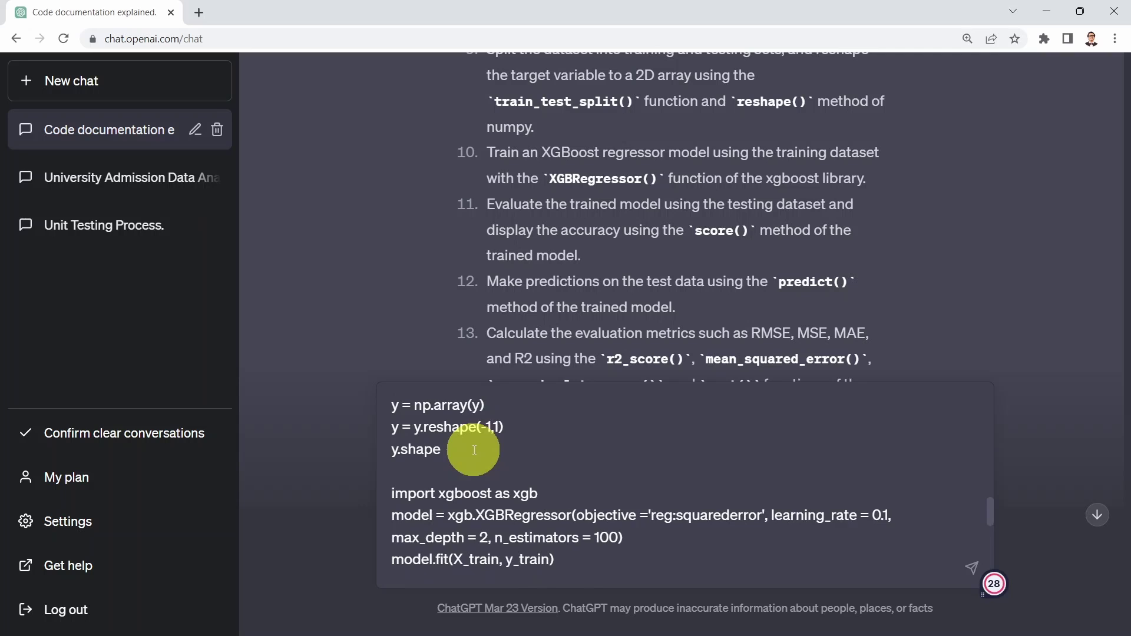
scroll(477, 443, down, 3)
scroll(495, 448, up, 14)
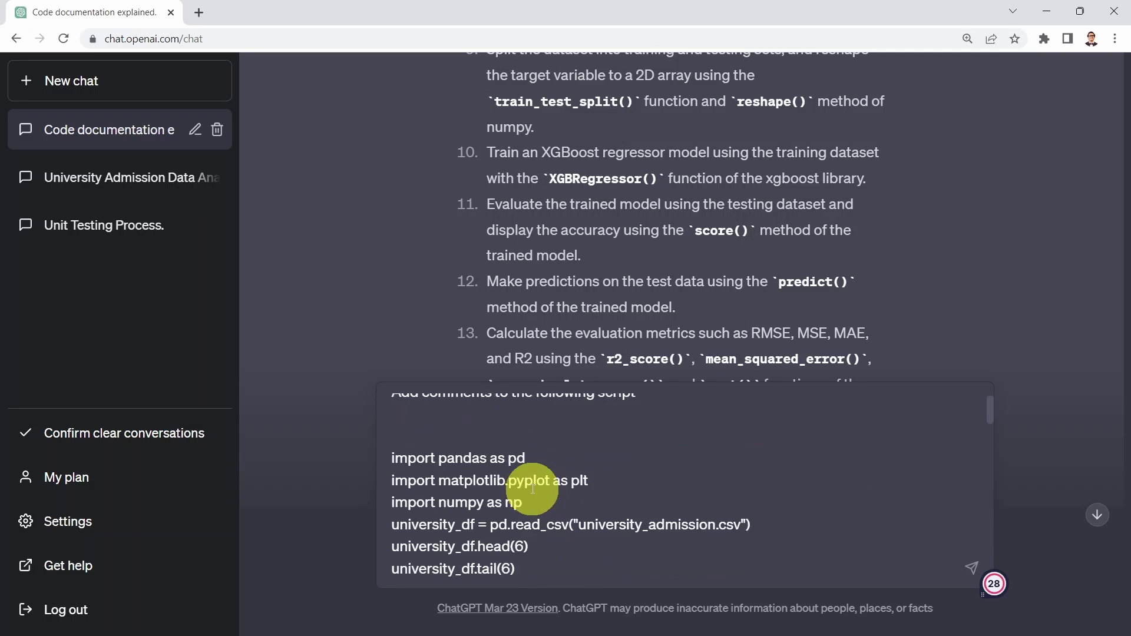
click(479, 437)
key(Return)
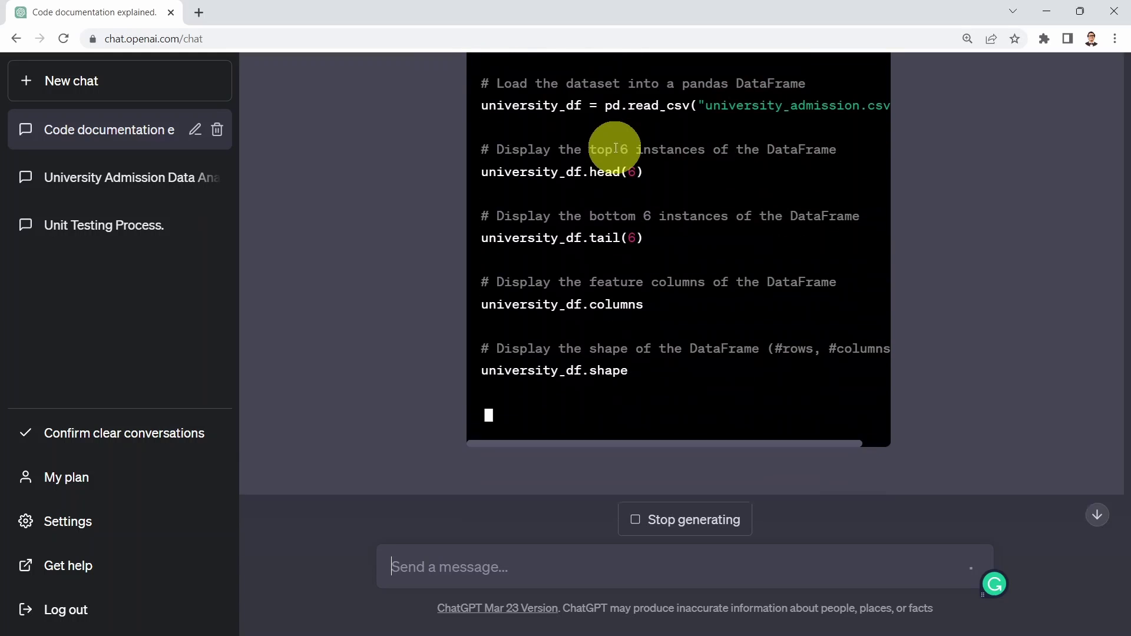
Follow the line-commented script as it streams through the MAE, r2 and metrics print lines.
scroll(453, 262, up, 2)
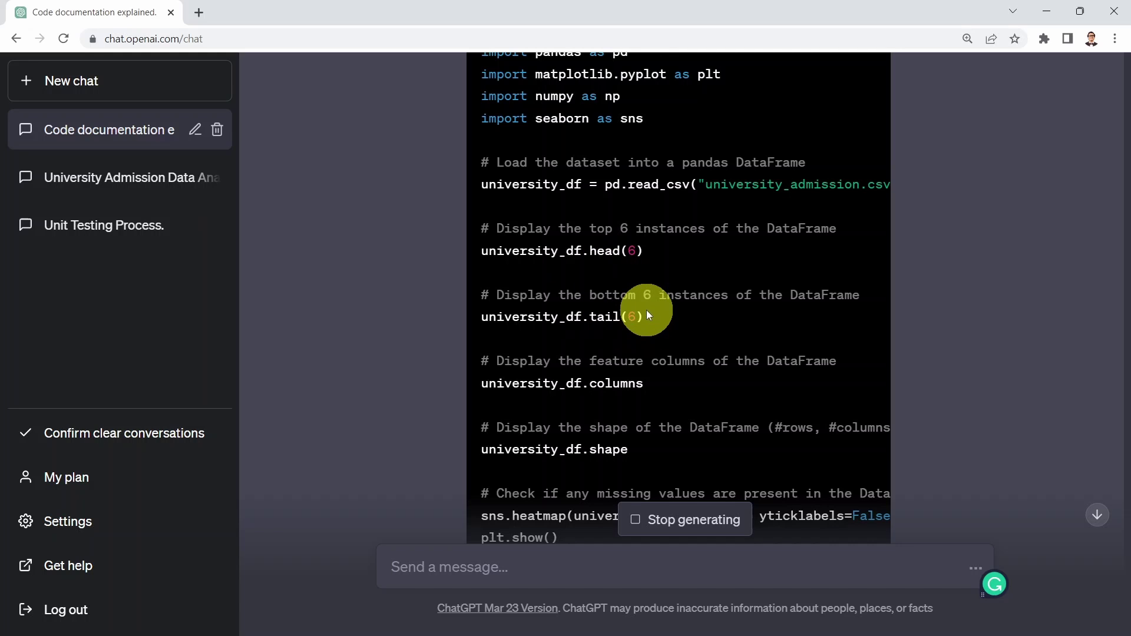
scroll(630, 318, down, 2)
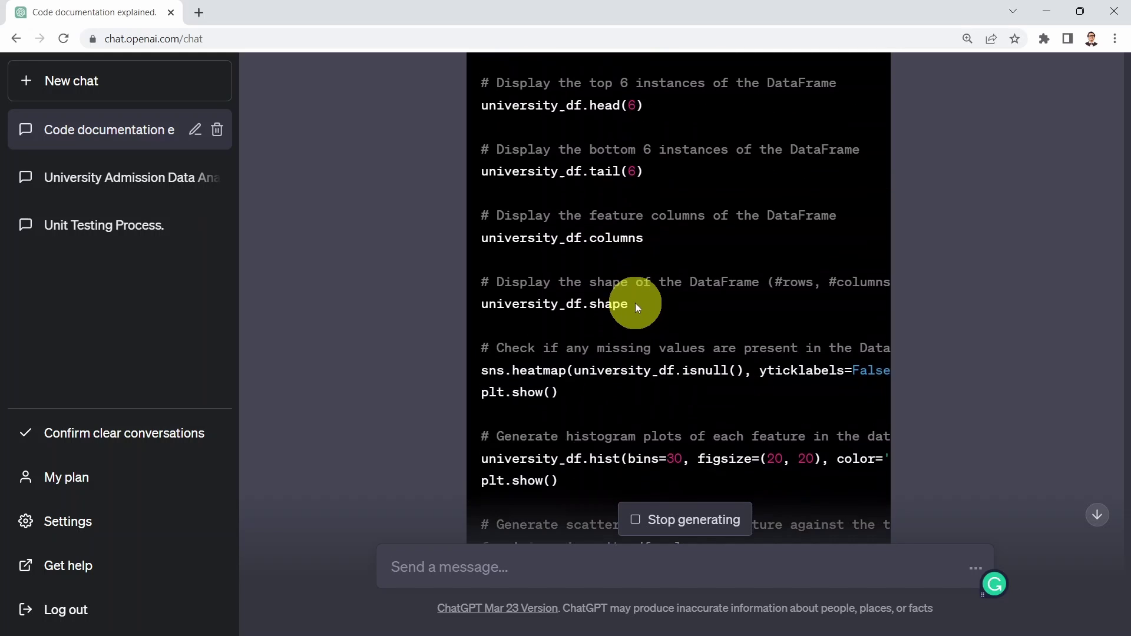
scroll(630, 262, down, 1)
scroll(652, 261, down, 1)
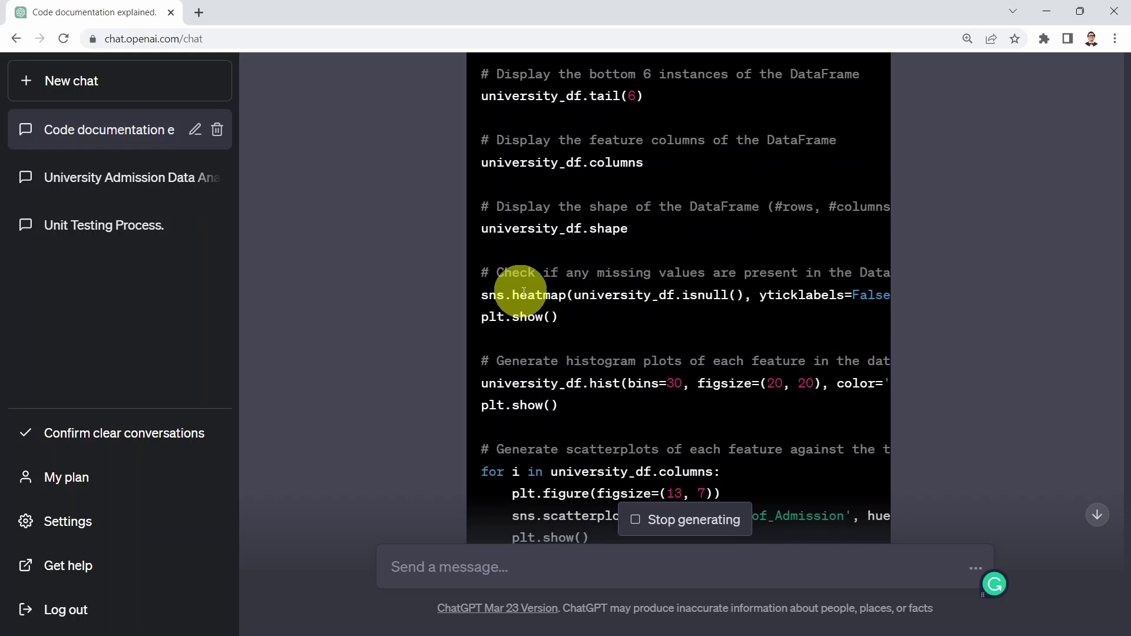
scroll(584, 294, down, 1)
scroll(583, 289, down, 2)
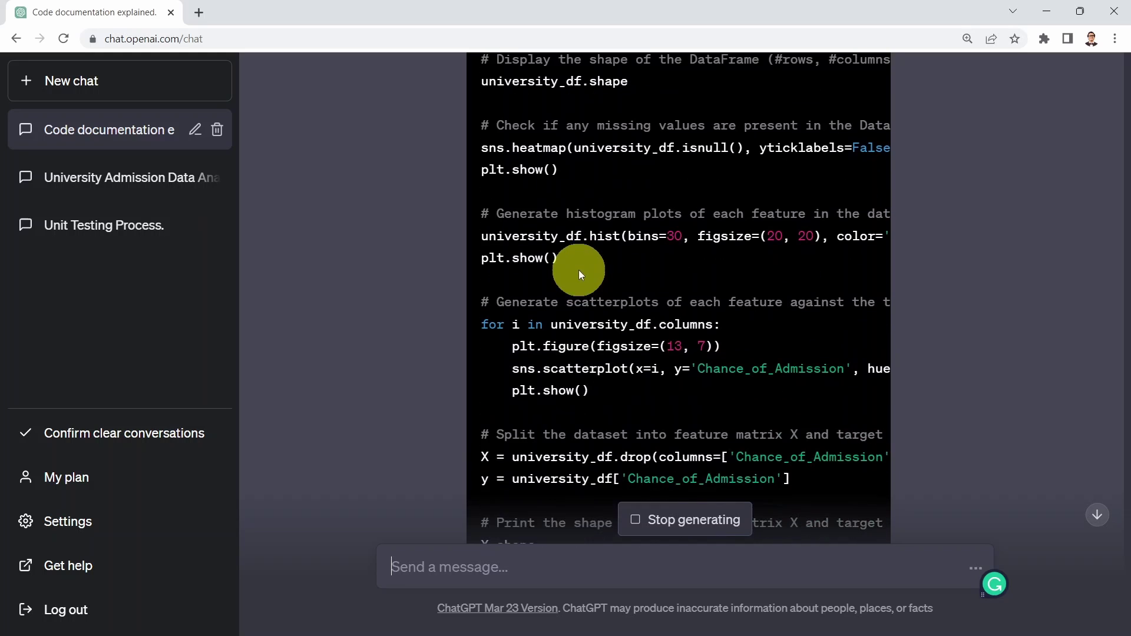
scroll(589, 283, down, 4)
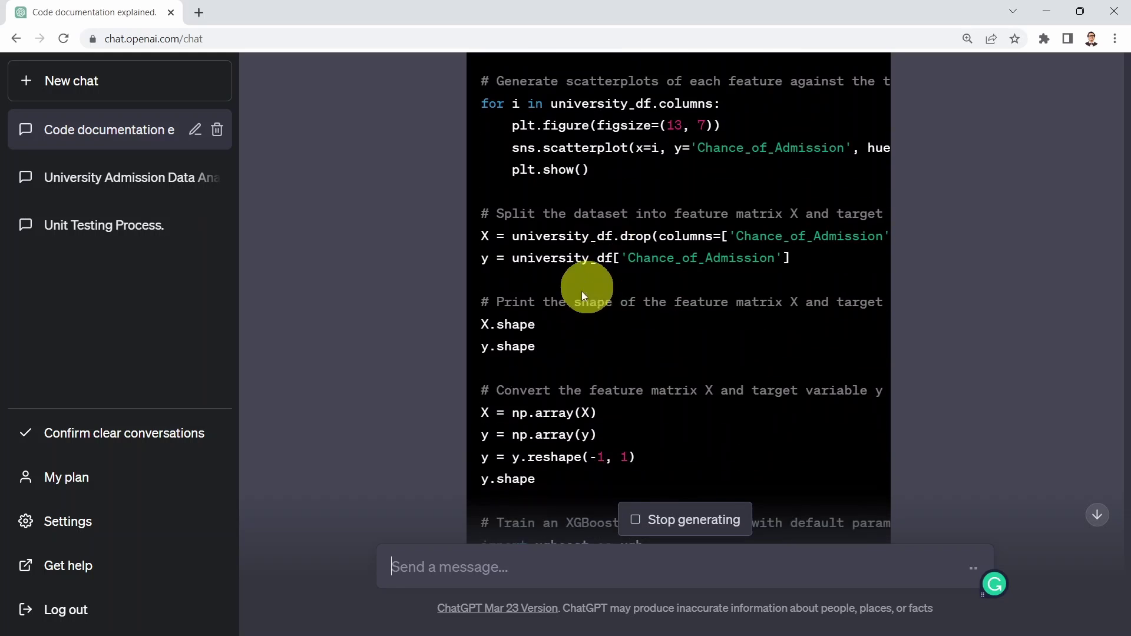
scroll(607, 276, down, 6)
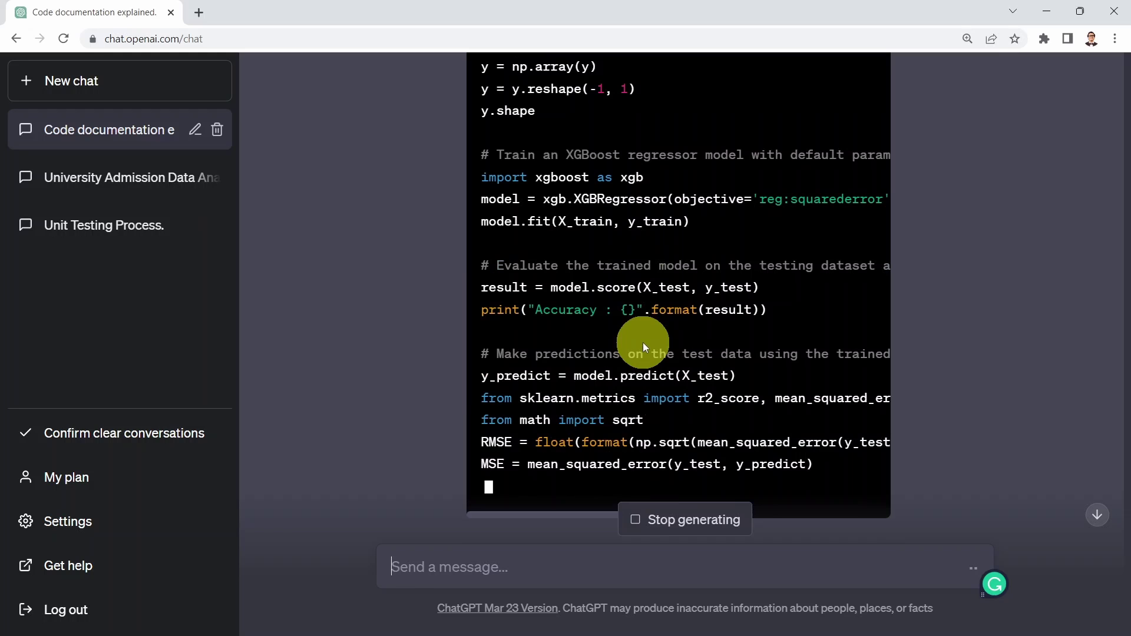
scroll(713, 278, down, 3)
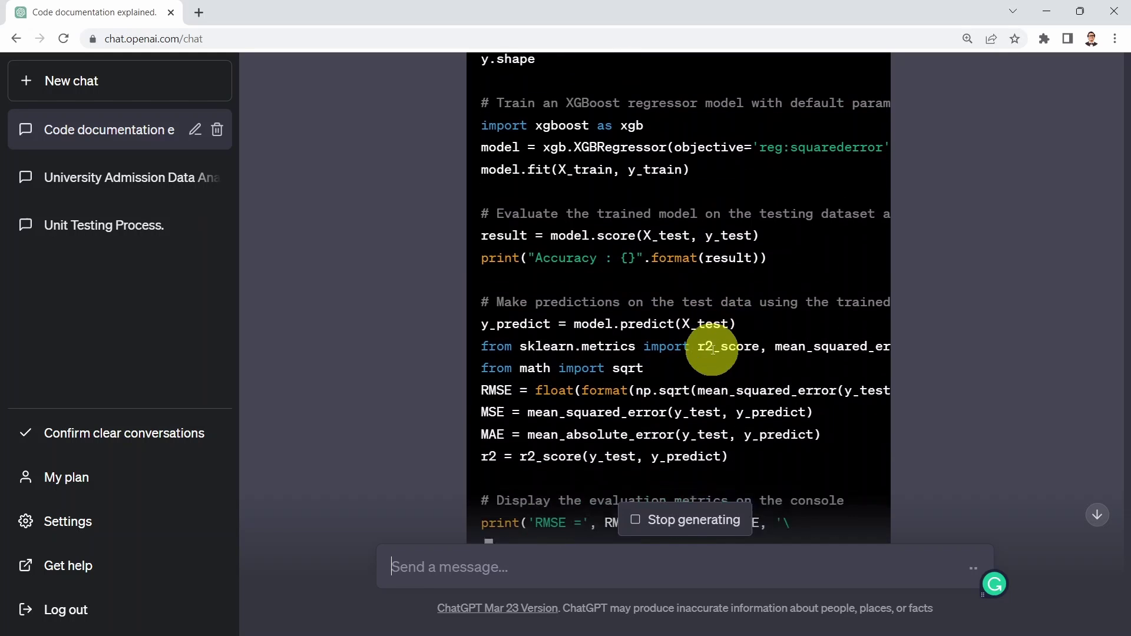